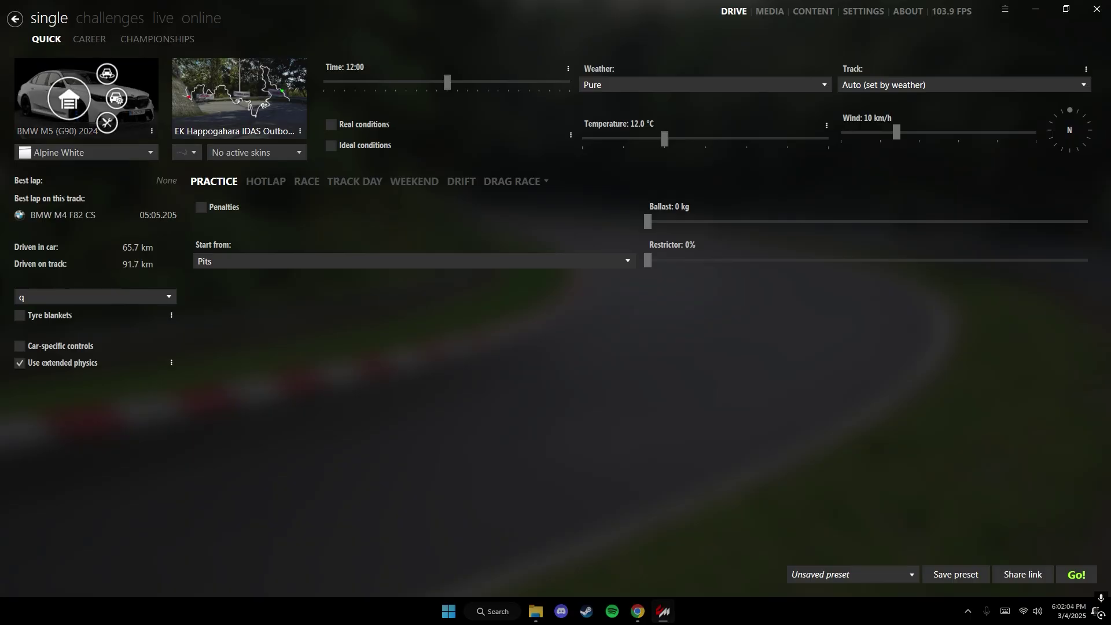
Open the skins folder of the BMW M5 (G90) 2024 in File Explorer from the car selection
left_click(68, 98)
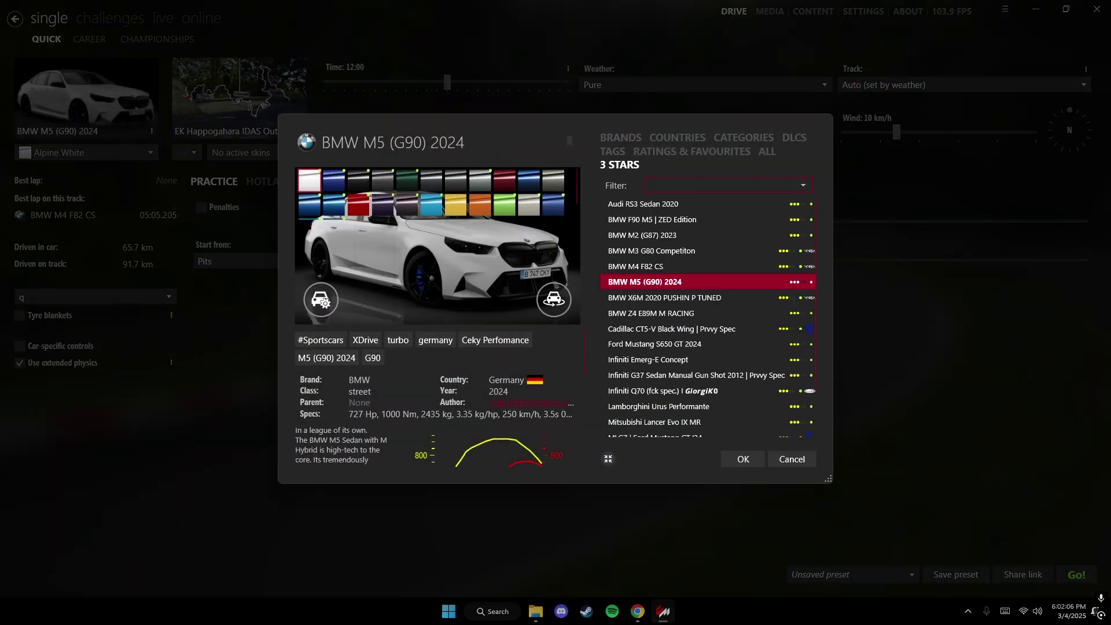
right_click(345, 247)
key("Escape")
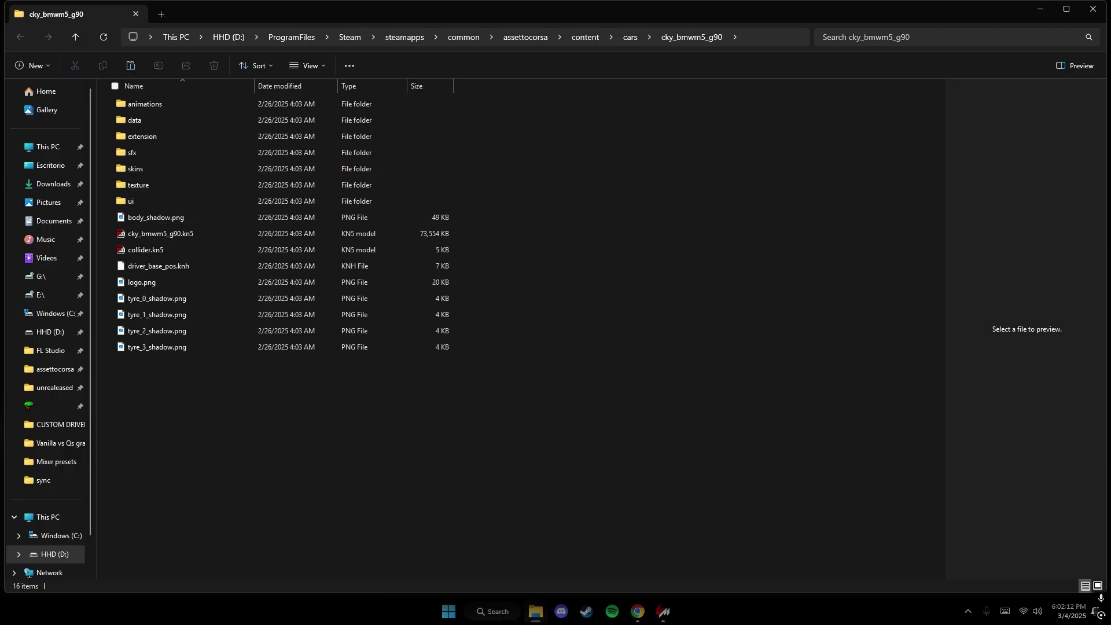
double_click(135, 169)
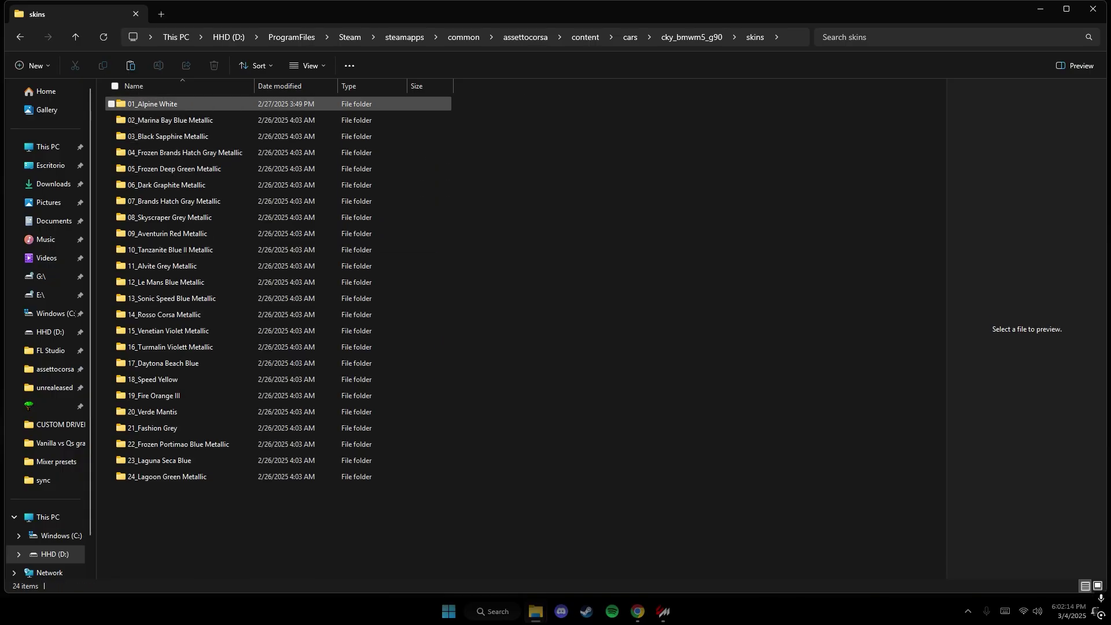
Check the contents of ext_config.ini in the 01_Alpine White skin folder, and return to Content Manager
left_click_drag(103, 108, 261, 486)
left_click(260, 503)
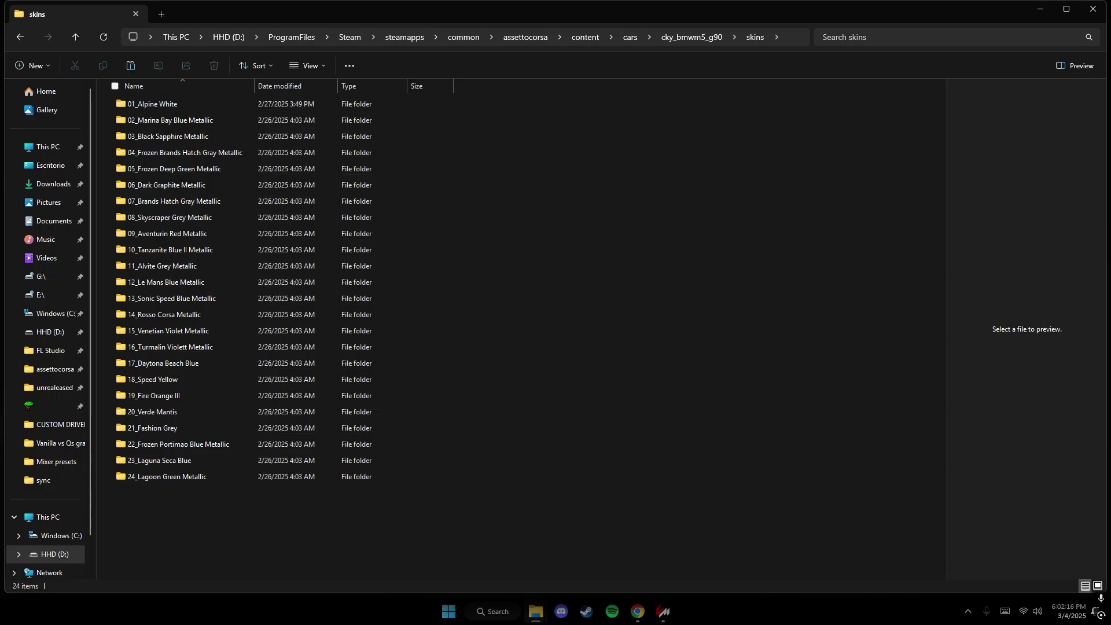
double_click(133, 104)
left_click(264, 115)
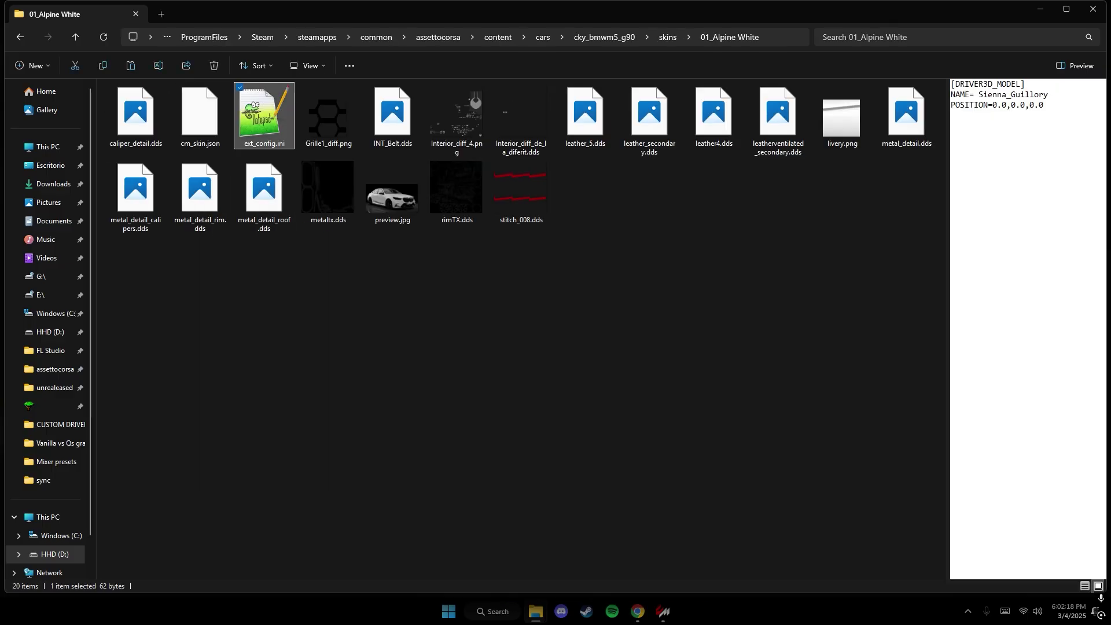
key("alt+Left")
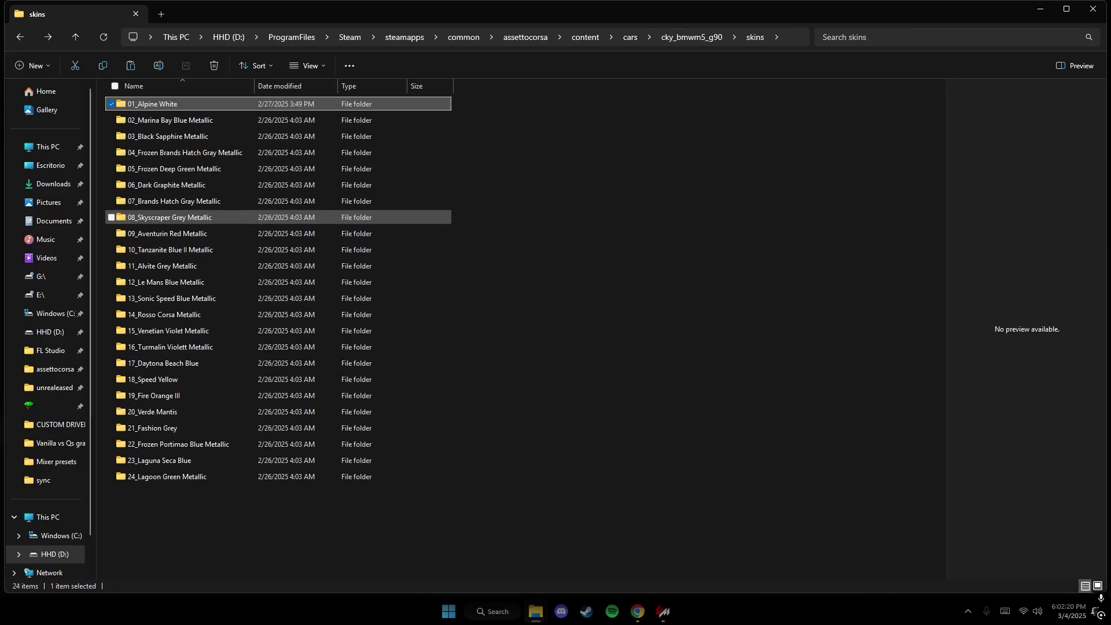
key("alt+Tab")
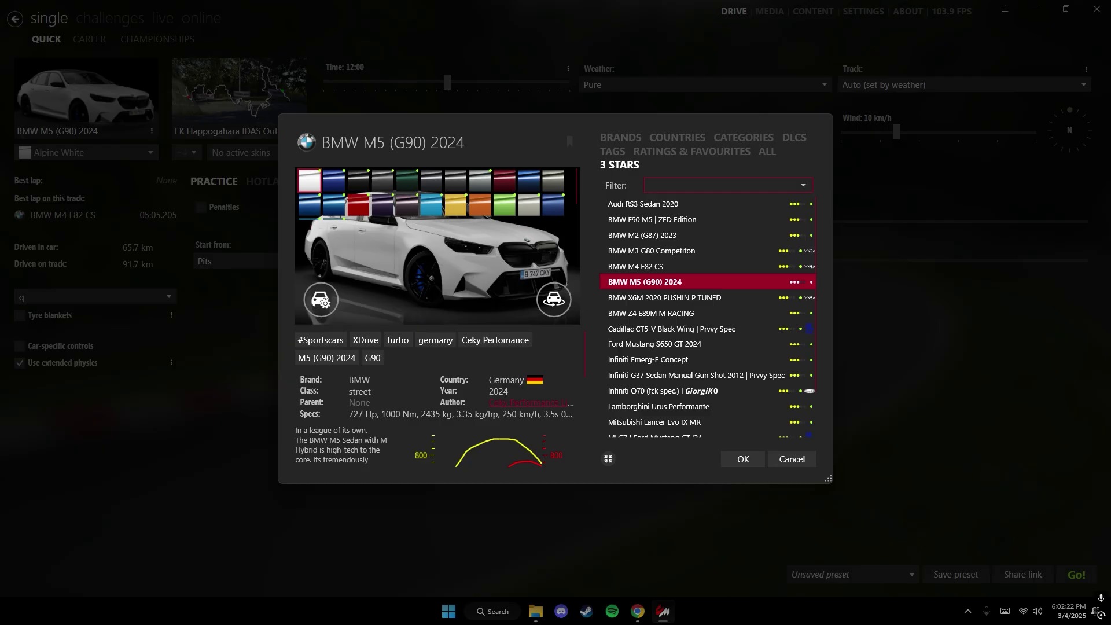
Choose the Rosso Corsa Metallic skin for the BMW M5 (G90) 2024 and confirm the car selection
left_click(334, 204)
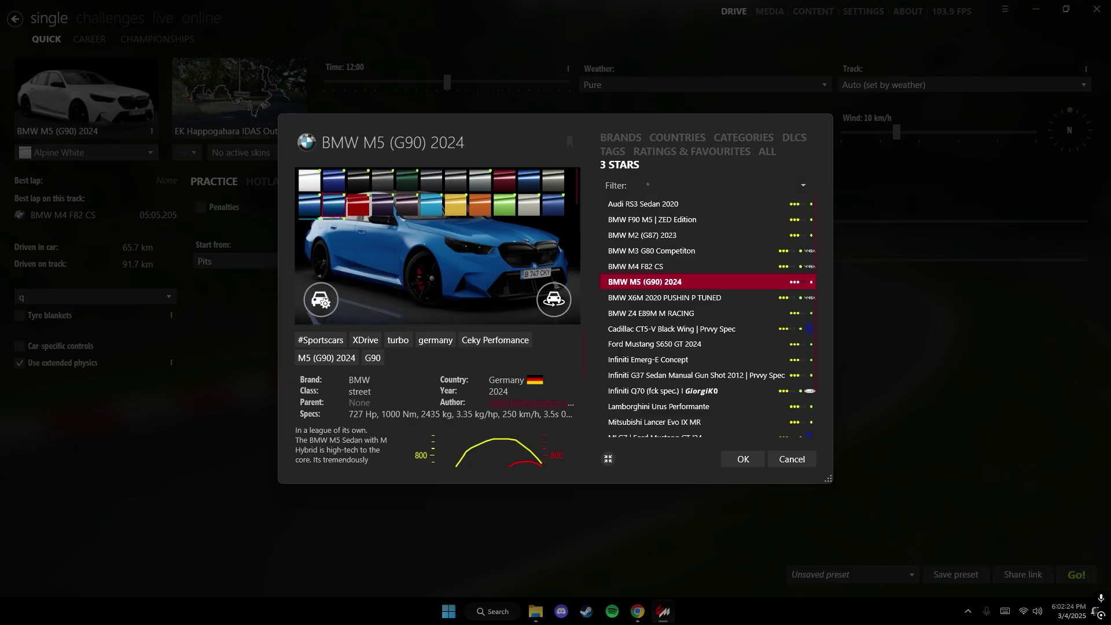
left_click(358, 204)
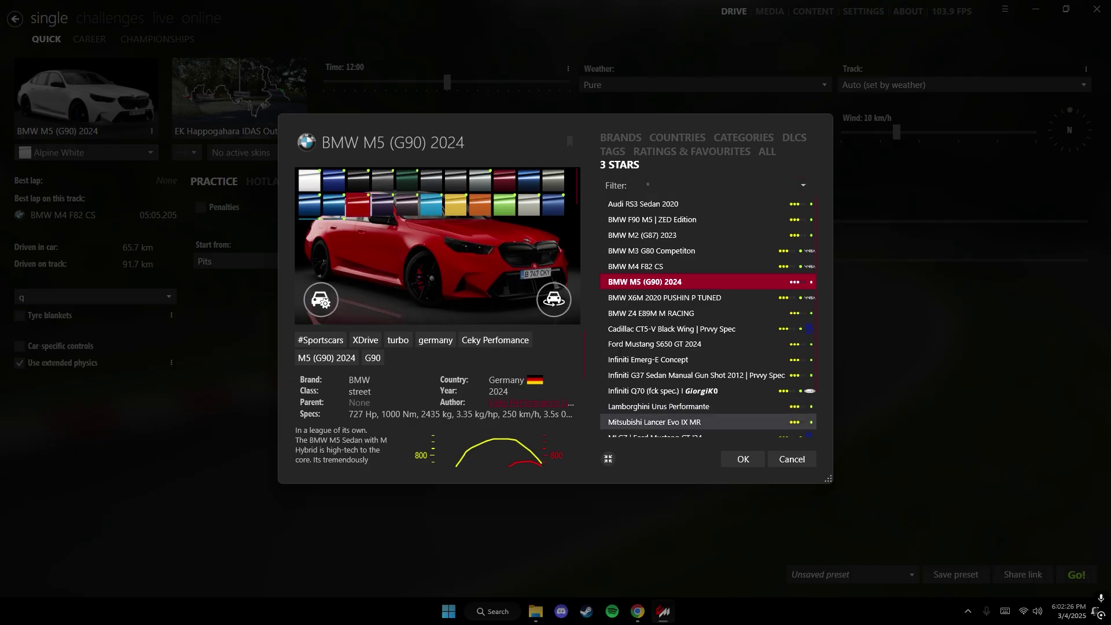
left_click(742, 459)
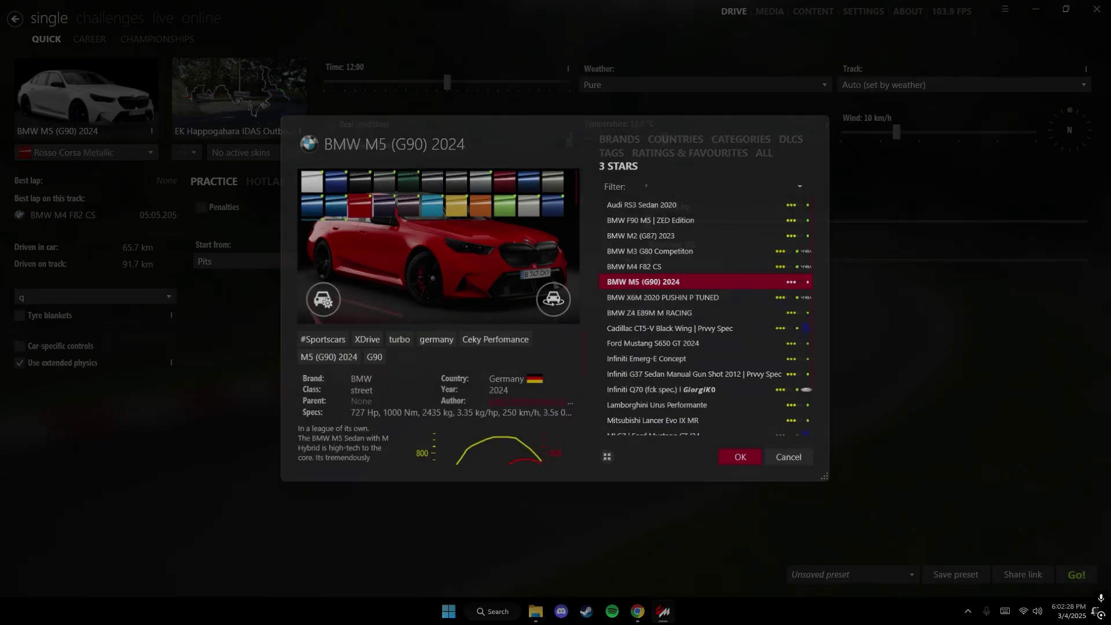
Reopen the BMW M5 (G90) 2024 car folder in File Explorer and go into its skins folder
left_click(70, 89)
right_click(406, 243)
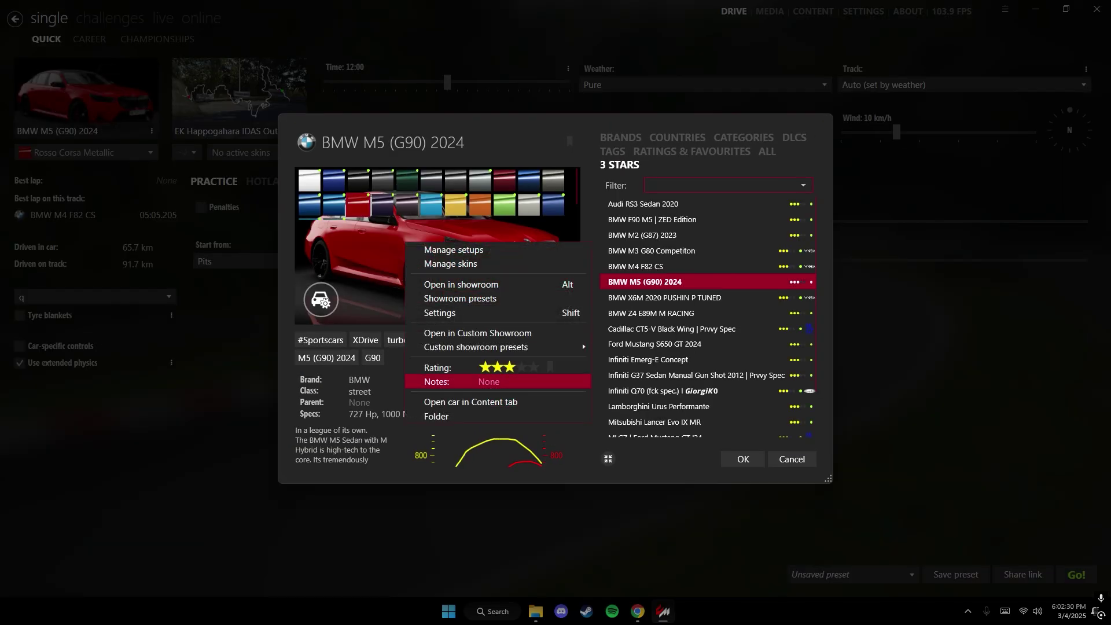
left_click(437, 416)
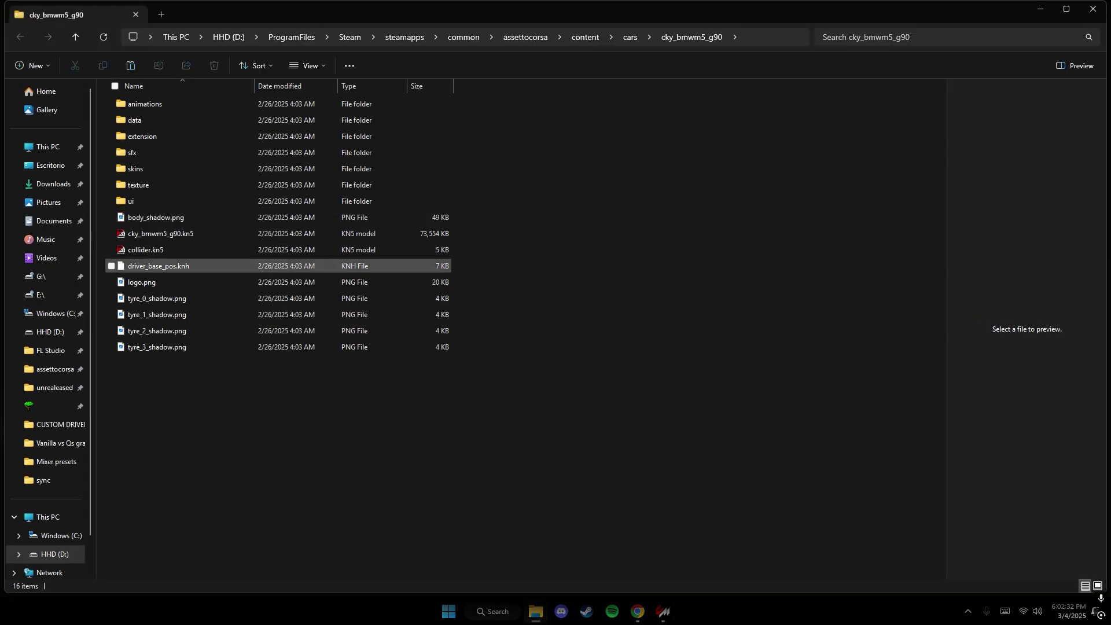
double_click(135, 168)
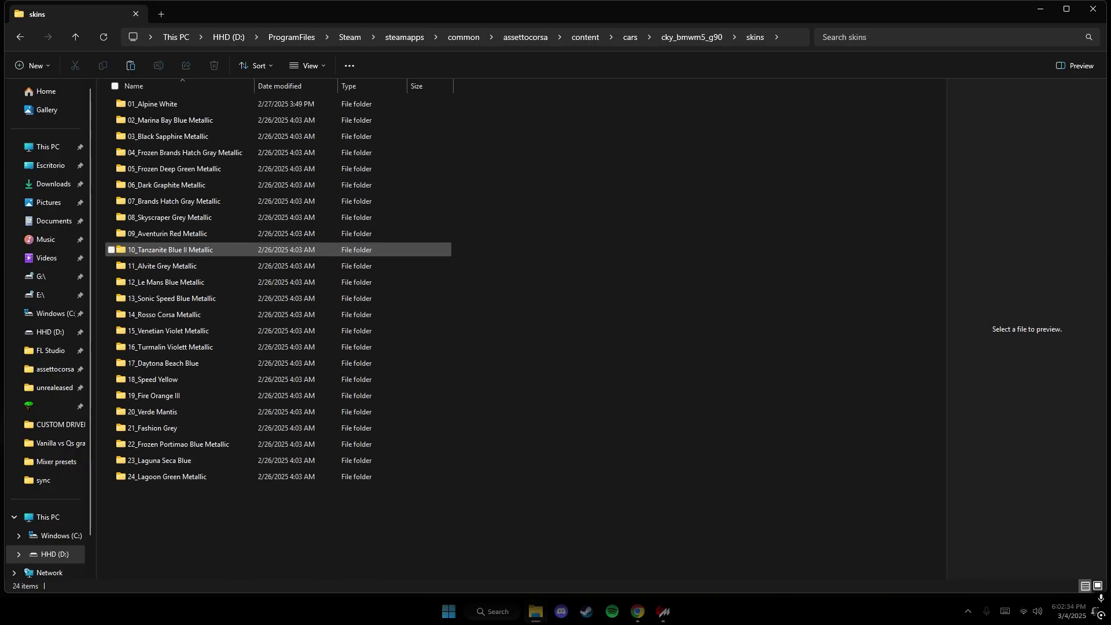
left_click(663, 611)
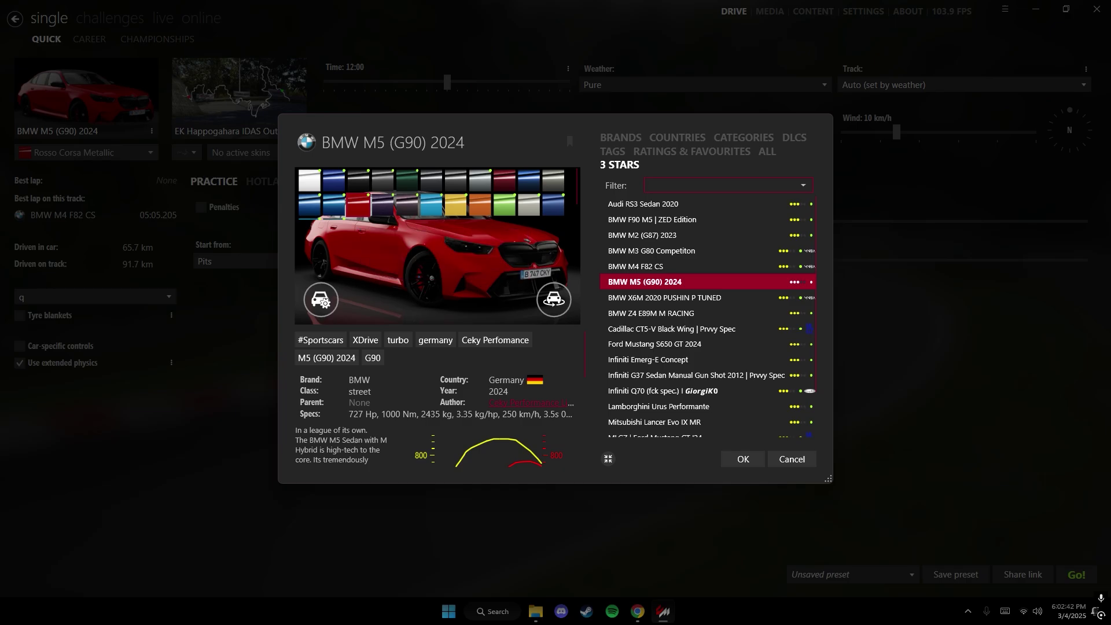
mouse_move(535, 611)
left_click(597, 549)
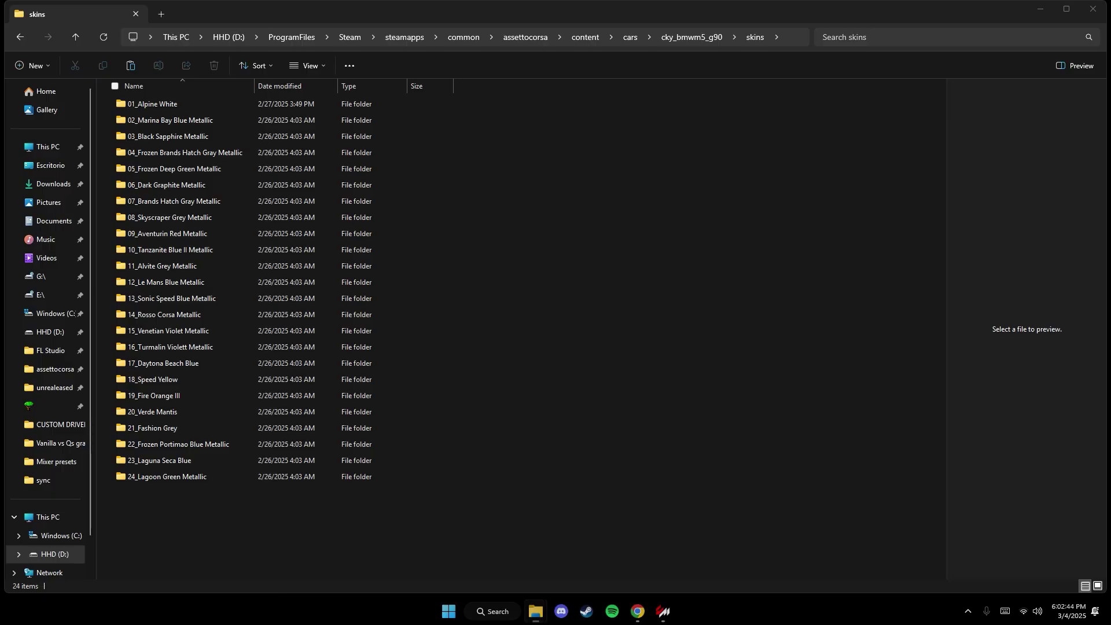
left_click_drag(184, 520, 179, 99)
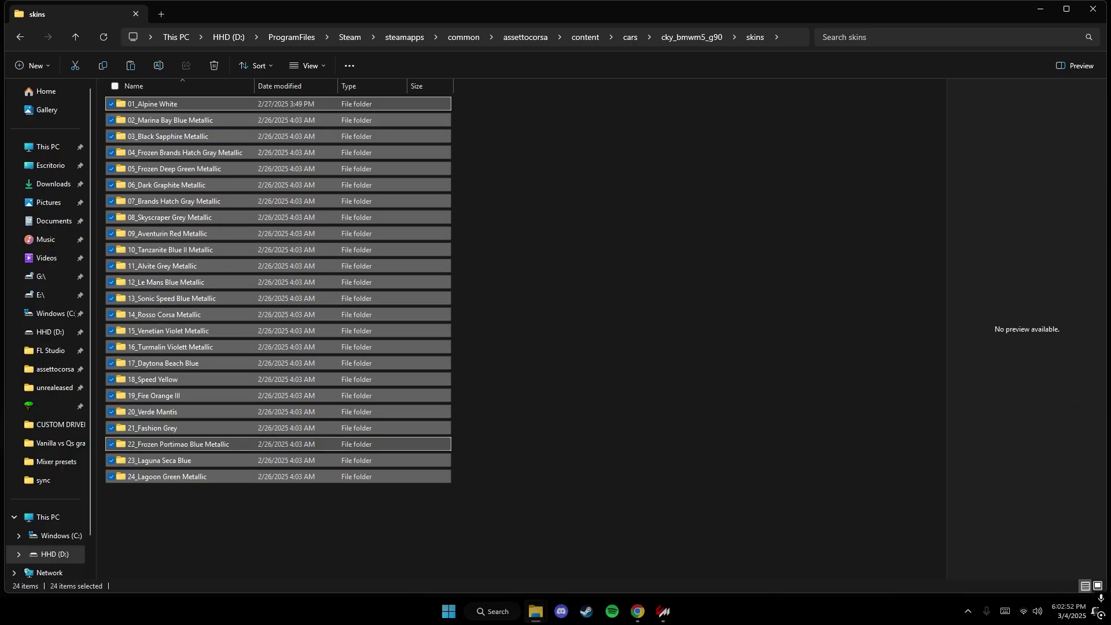
Open the 14_Rosso Corsa Metallic skin folder and view its preview.jpg to verify the skin
left_click(184, 503)
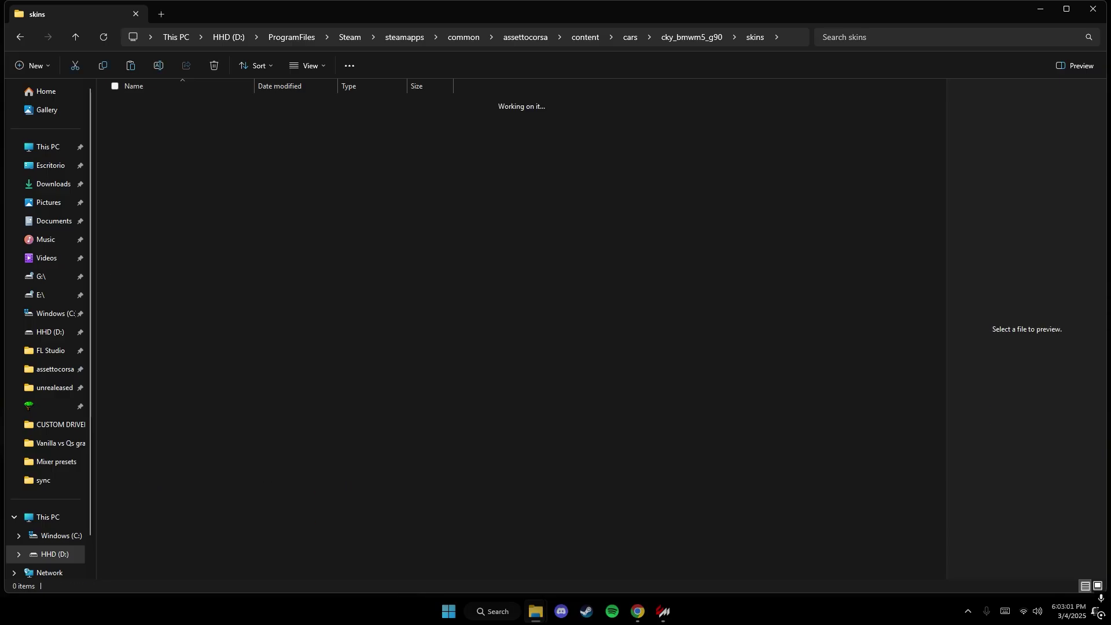
double_click(263, 186)
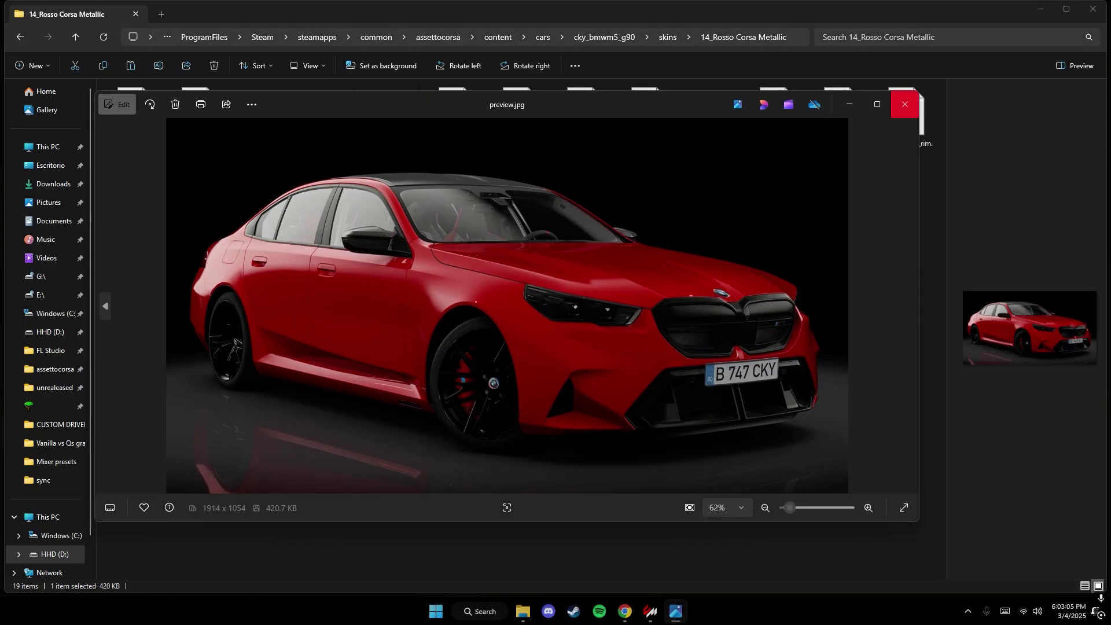
left_click(905, 104)
Open the CUSTOM DRIVER folder in a separate File Explorer tab and preview its ext_config.ini
key("ctrl+t")
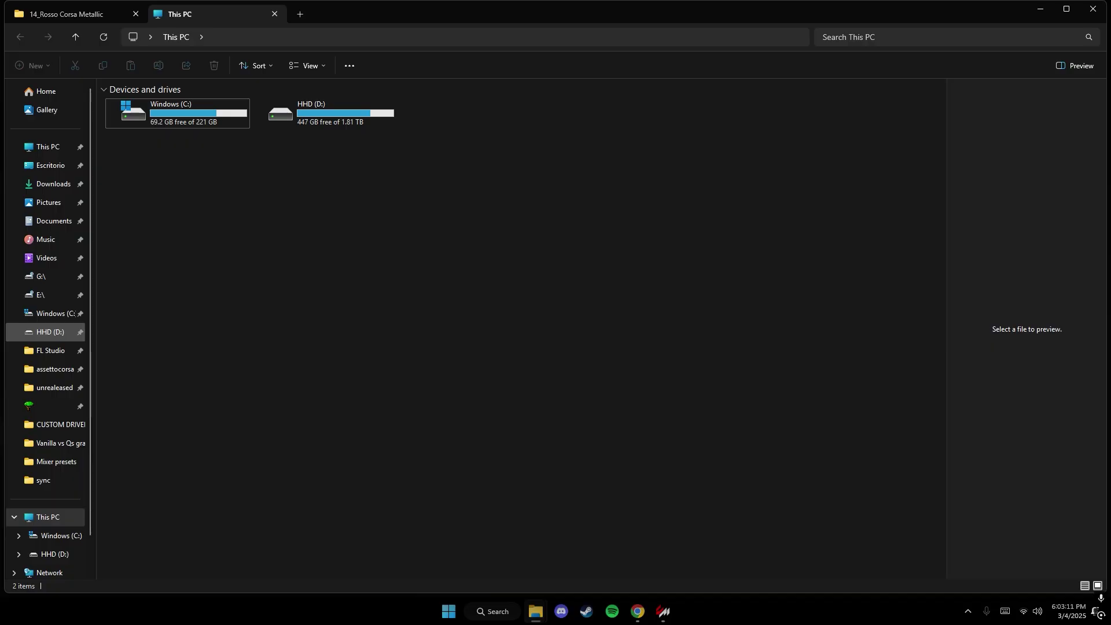
left_click(50, 331)
left_click(52, 424)
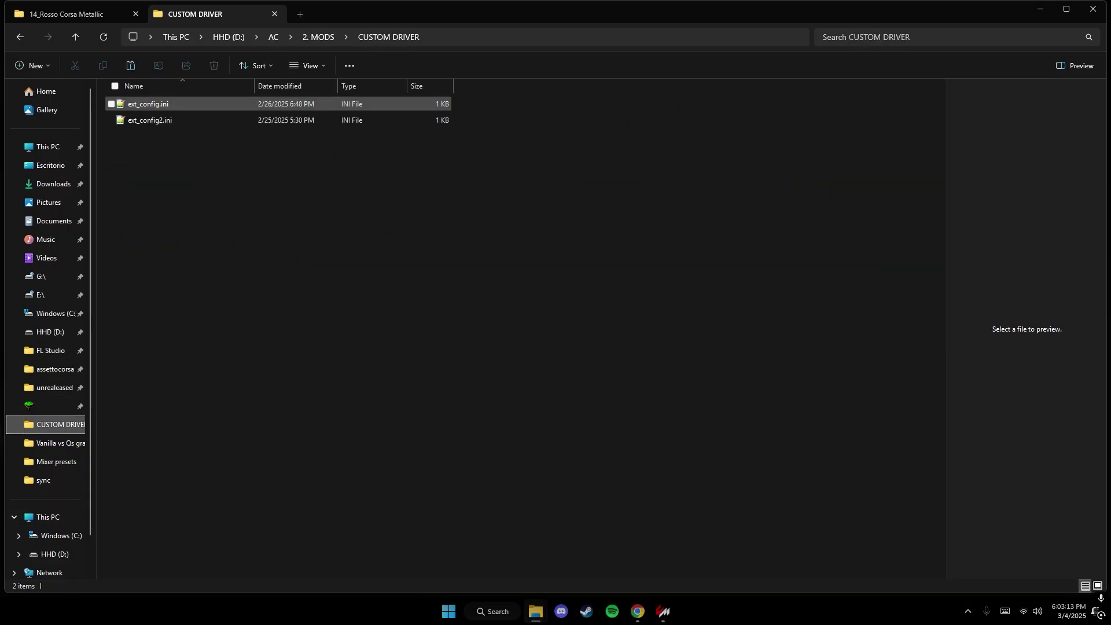
left_click(147, 104)
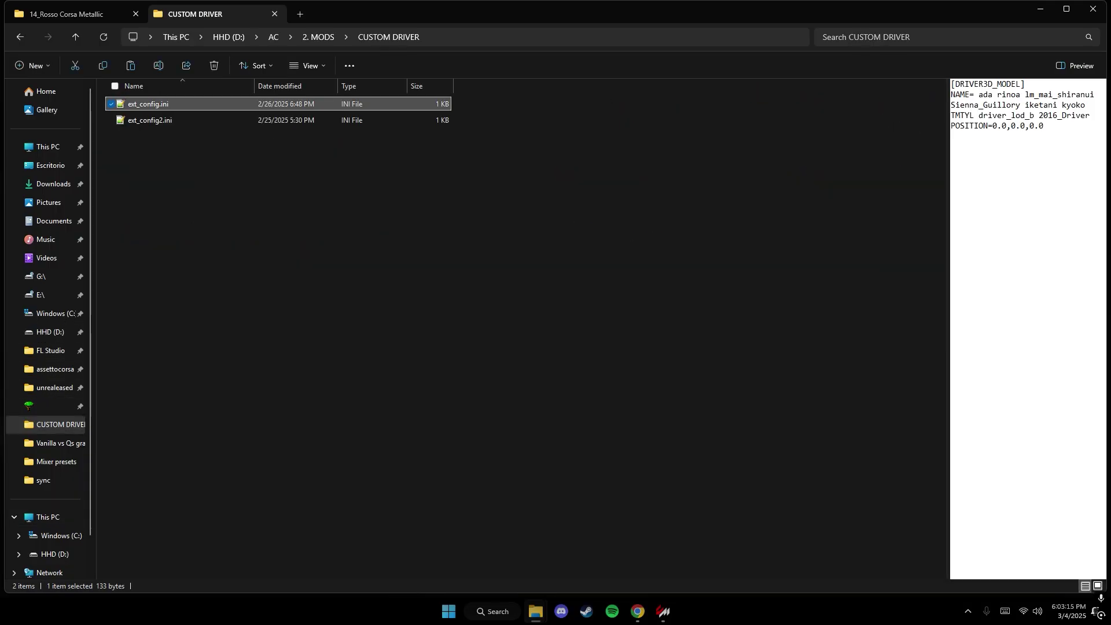
Create a new text document in the 14_Rosso Corsa Metallic skin folder
left_click(75, 14)
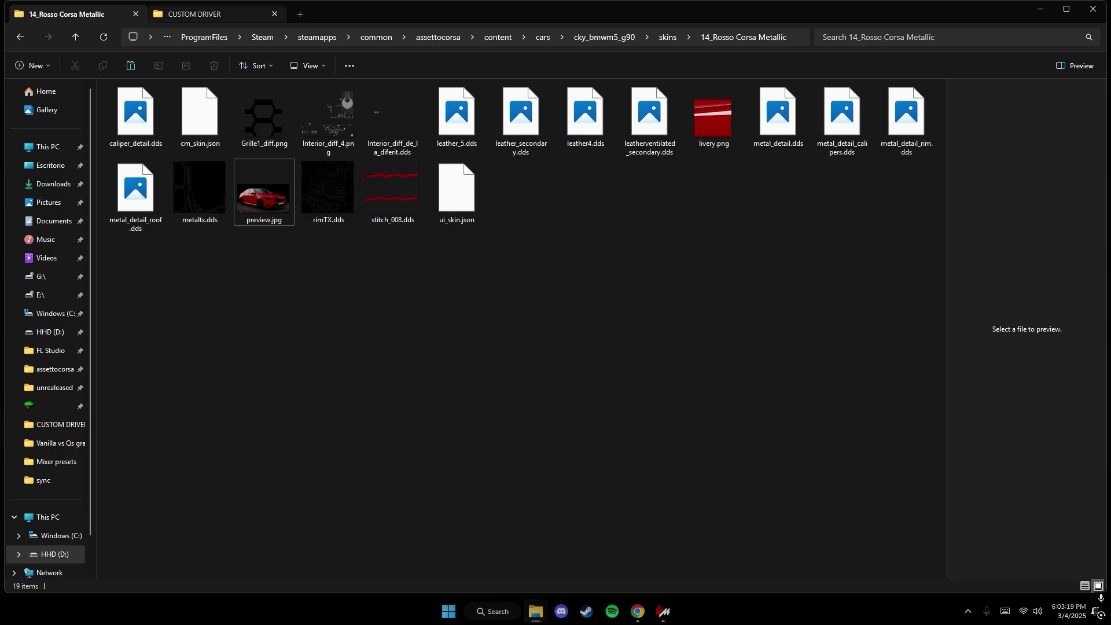
left_click(209, 14)
key("ctrl+Tab")
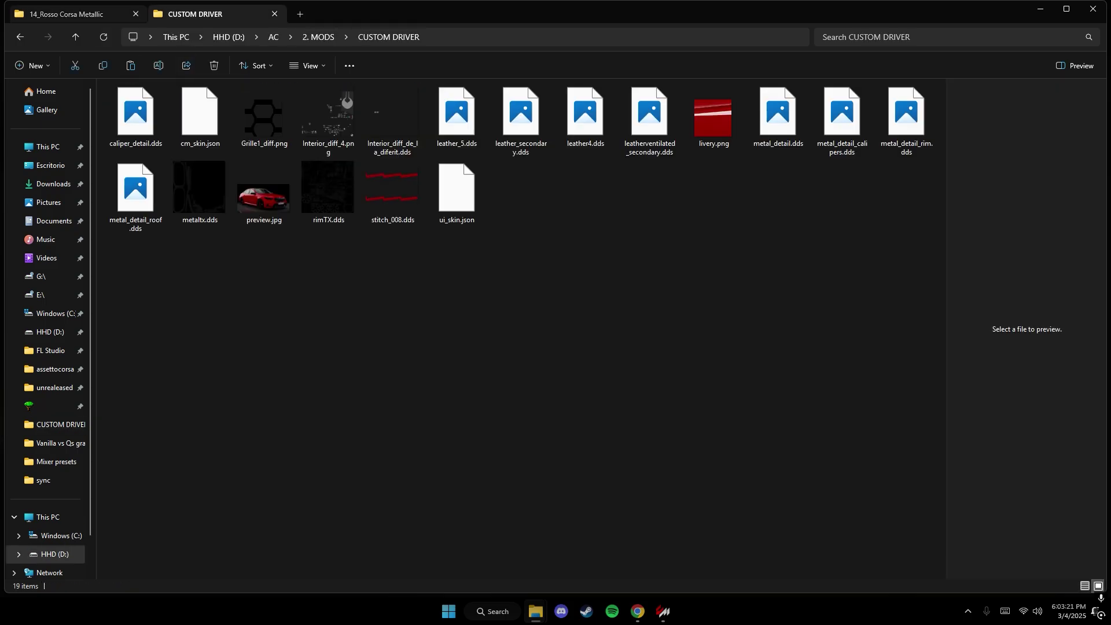
left_click(32, 65)
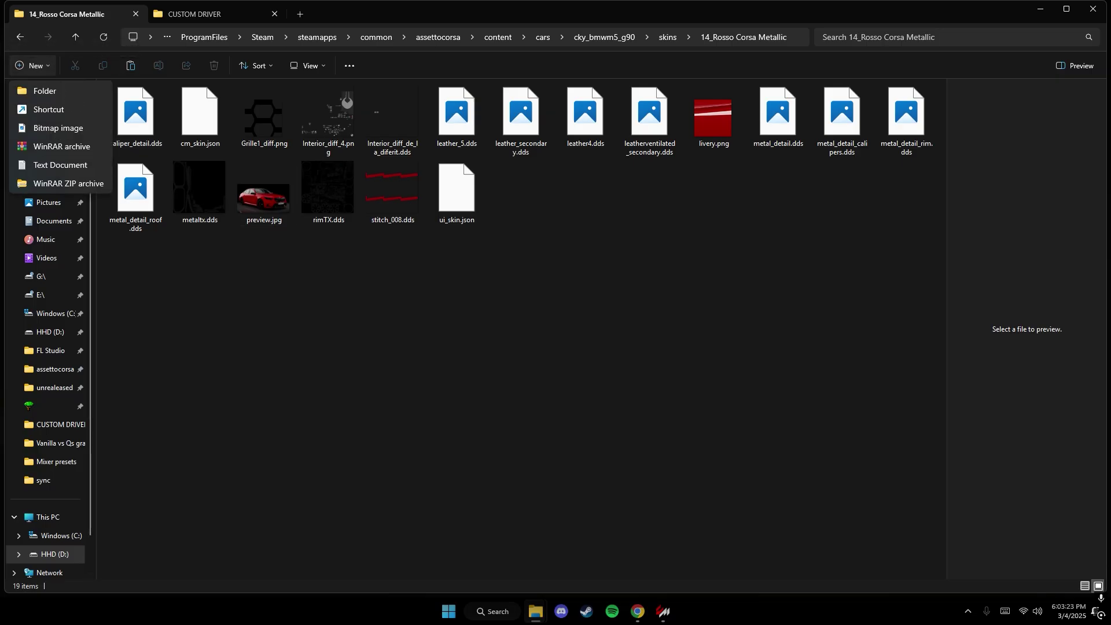
left_click(51, 166)
key("shift+F10")
key("w")
key("t")
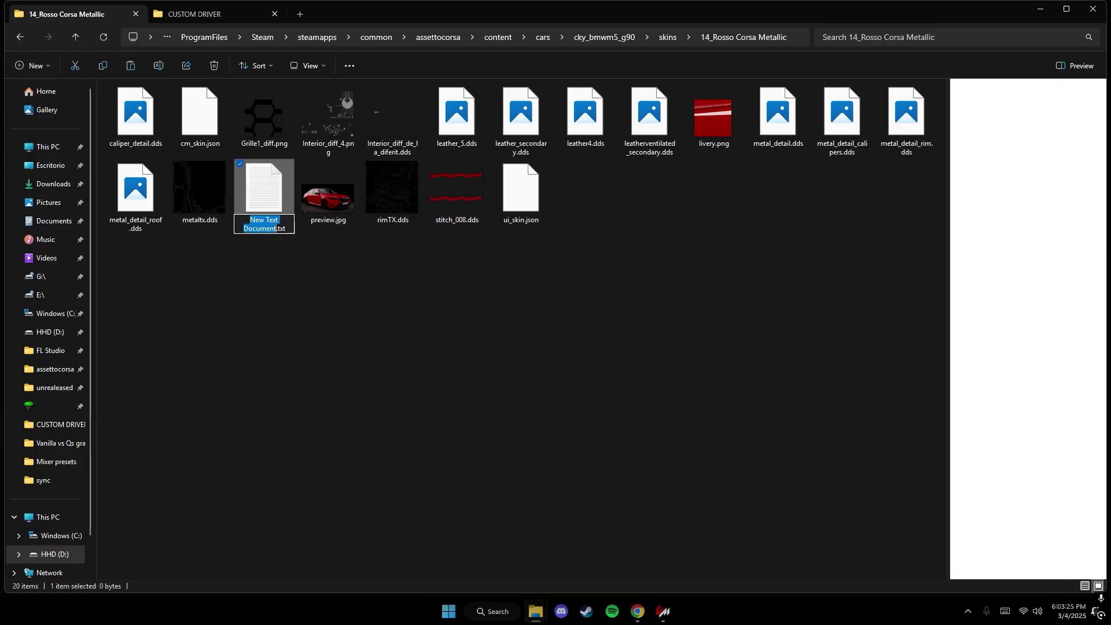
Rename the new text document as ext_config.ini and accept the file extension change
type("ext")
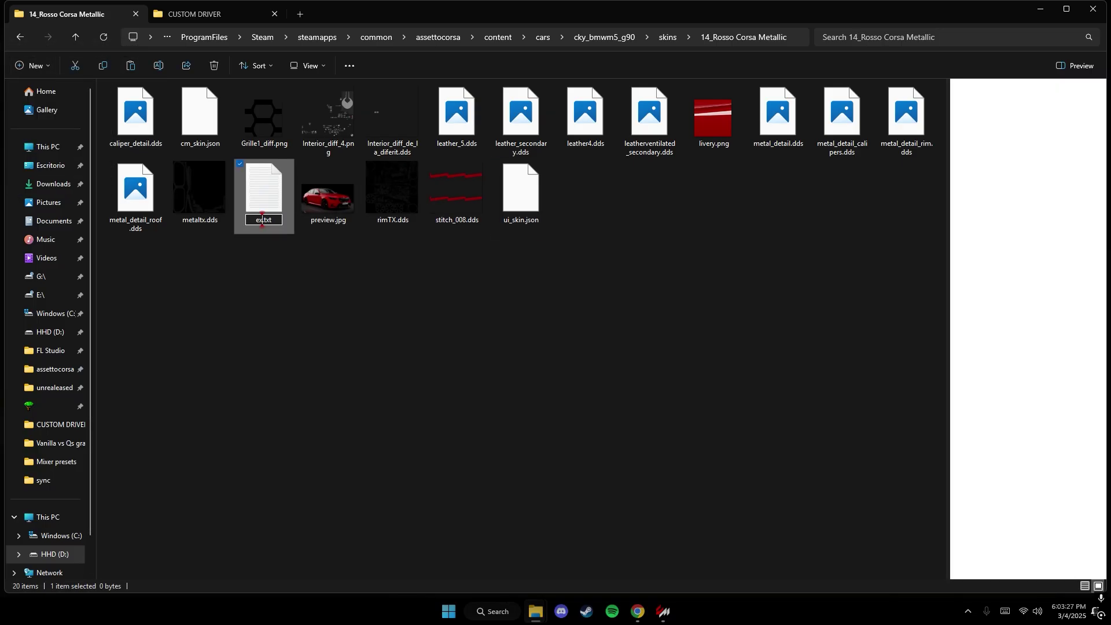
type("_")
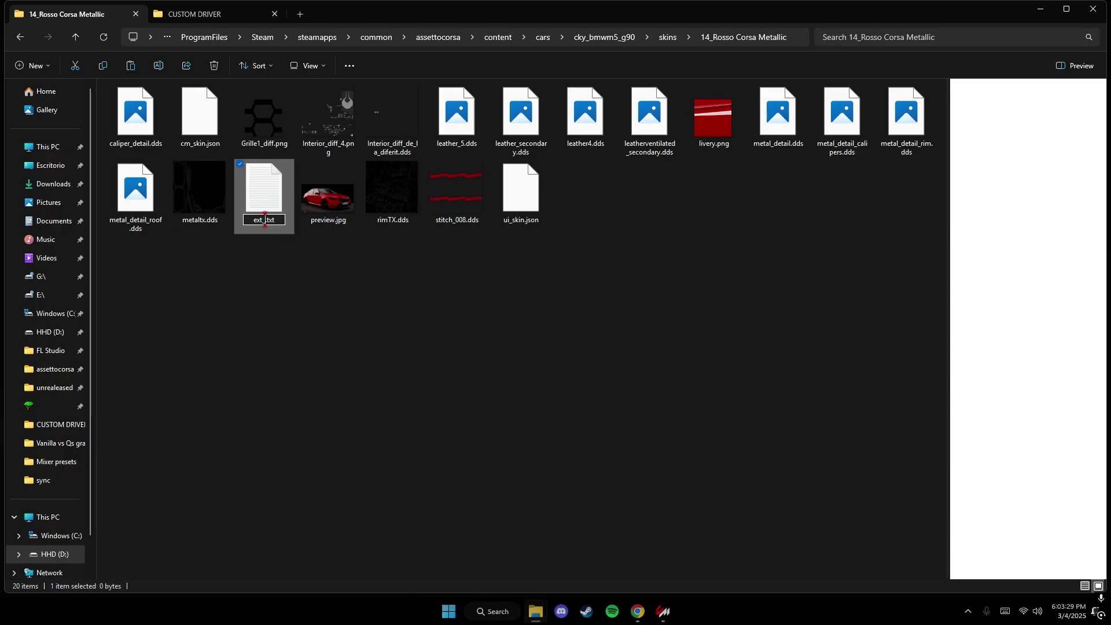
type("config")
key("BackSpace")
key("BackSpace")
key("BackSpace")
type("ini")
key("Return")
key("Return")
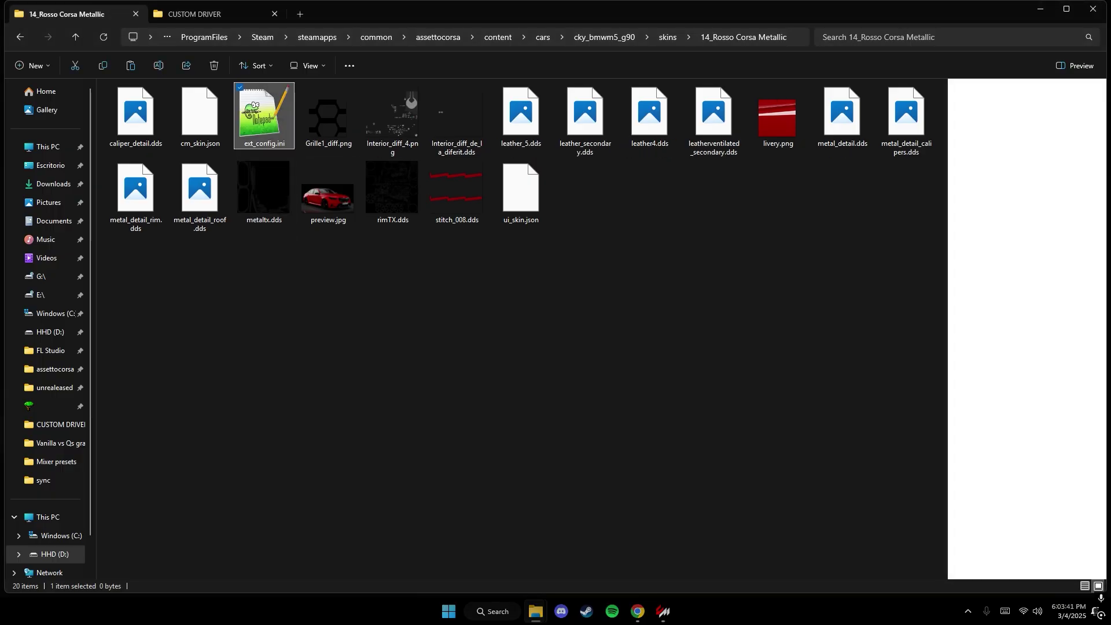
Open the new empty ext_config.ini in Notepad++, then minimize the editor
key("Escape")
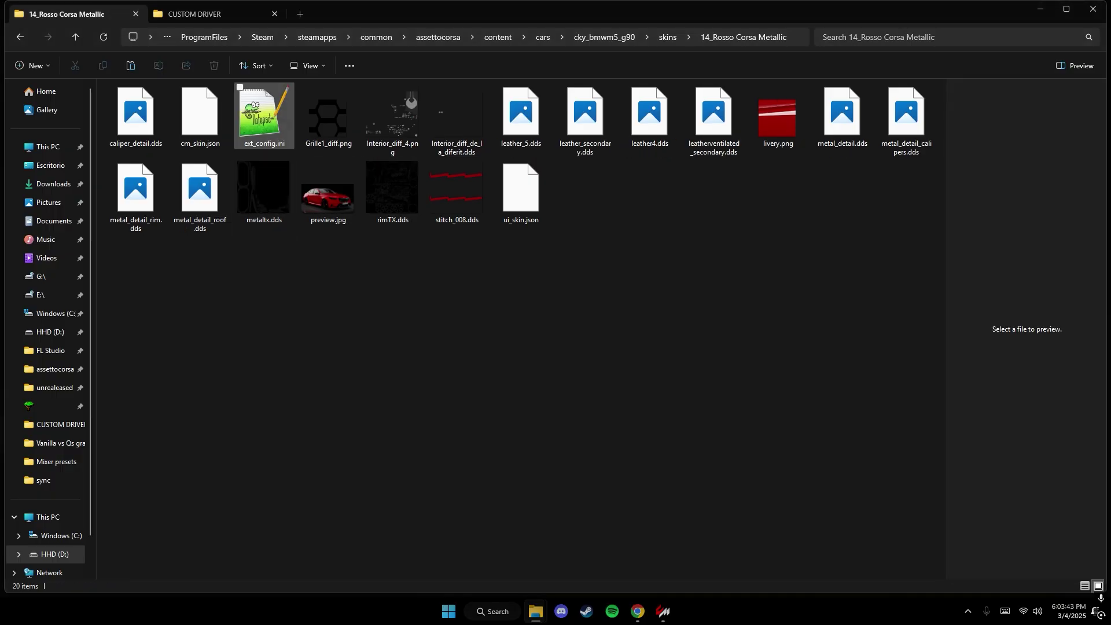
double_click(256, 133)
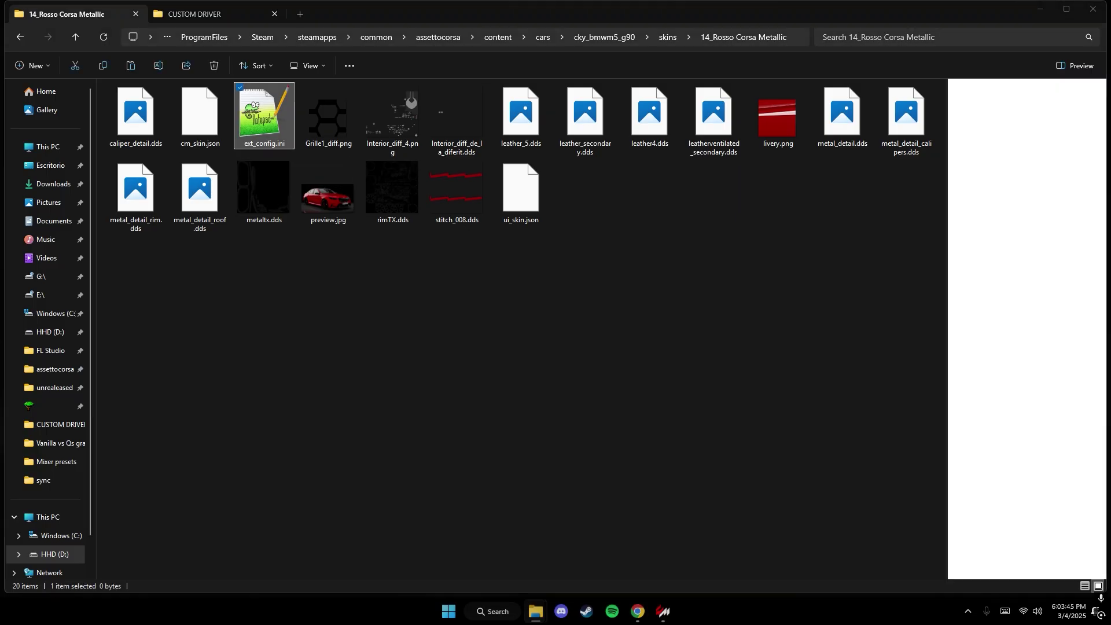
key("Return")
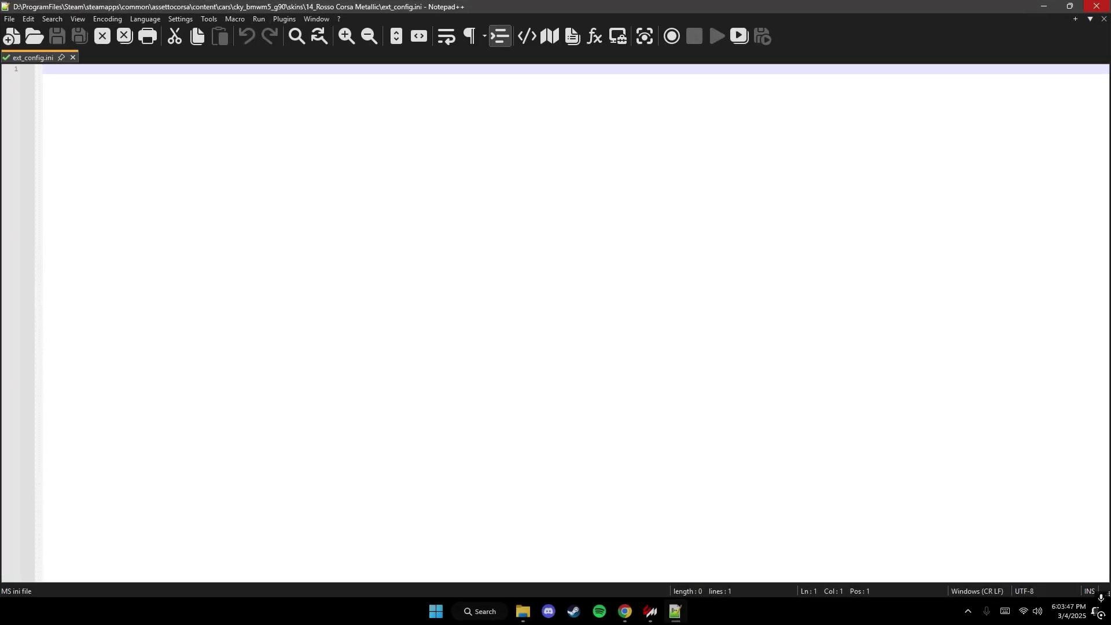
left_click(1043, 6)
Copy the entire contents of ext_config.ini from the CUSTOM DRIVER folder
left_click(210, 14)
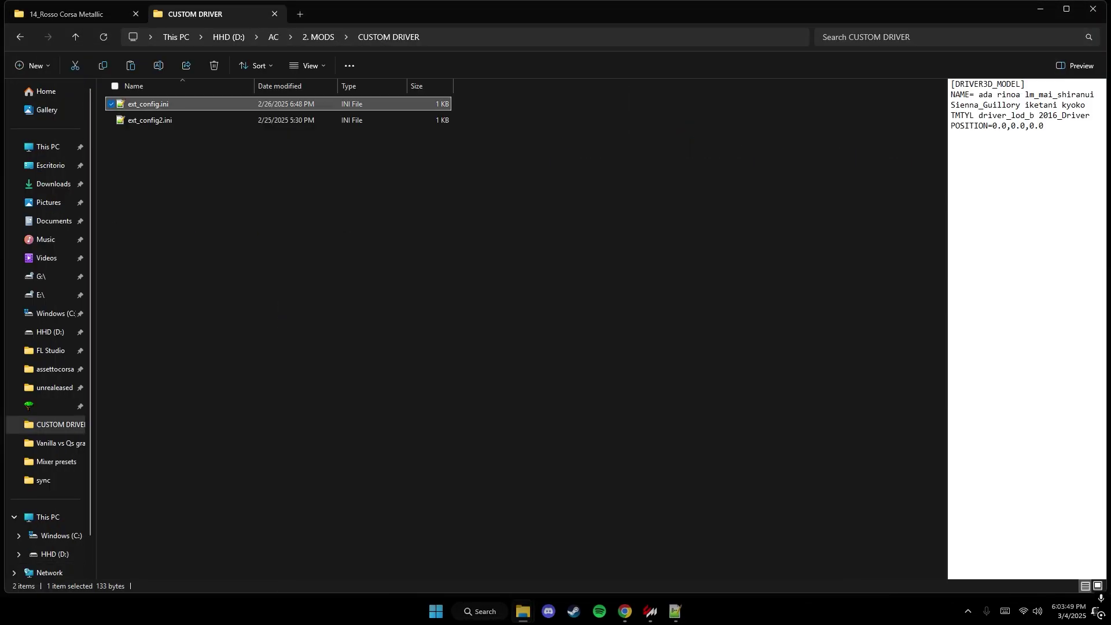
double_click(151, 104)
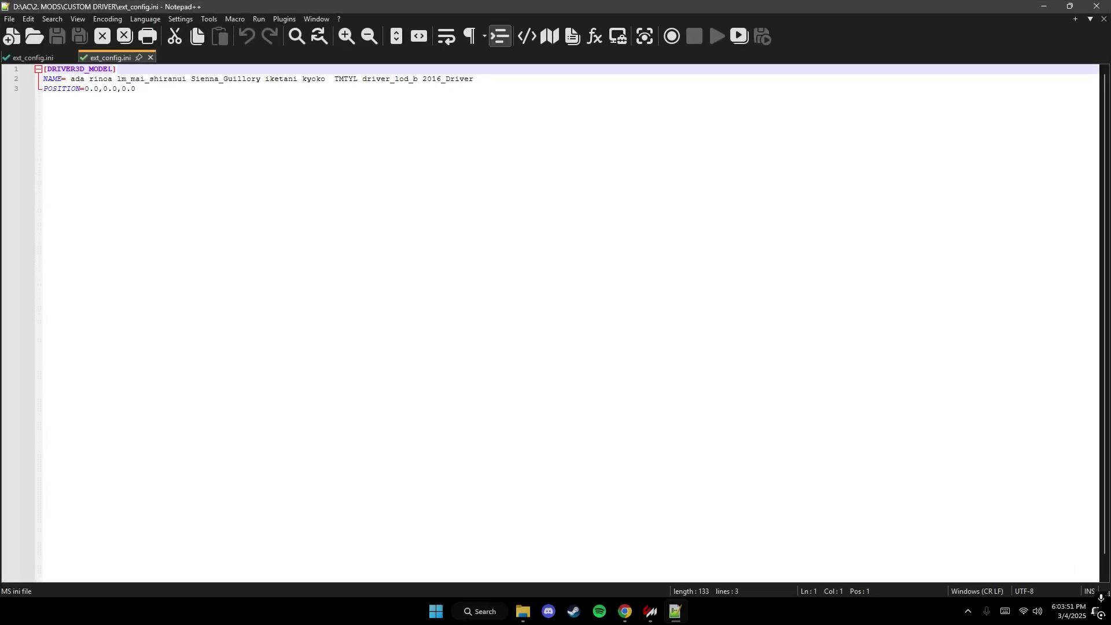
key("ctrl+a")
right_click(97, 76)
left_click(133, 97)
left_click(1043, 6)
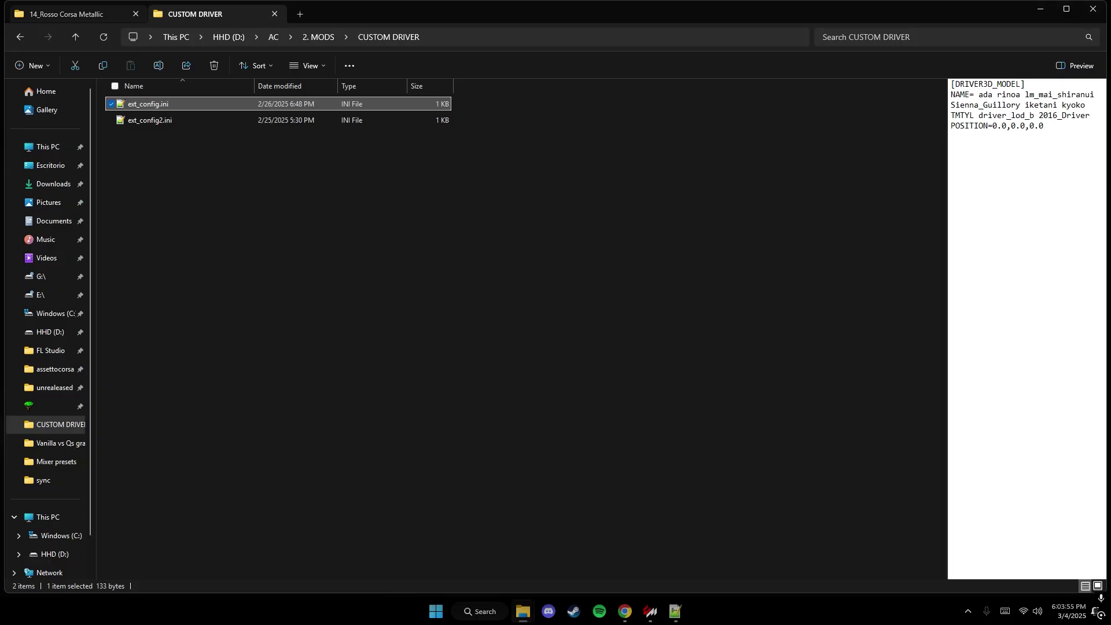
Open ext_config.ini from the 14_Rosso Corsa Metallic skin folder and paste the copied DRIVER3D_MODEL section into it
left_click(66, 14)
double_click(263, 114)
right_click(63, 83)
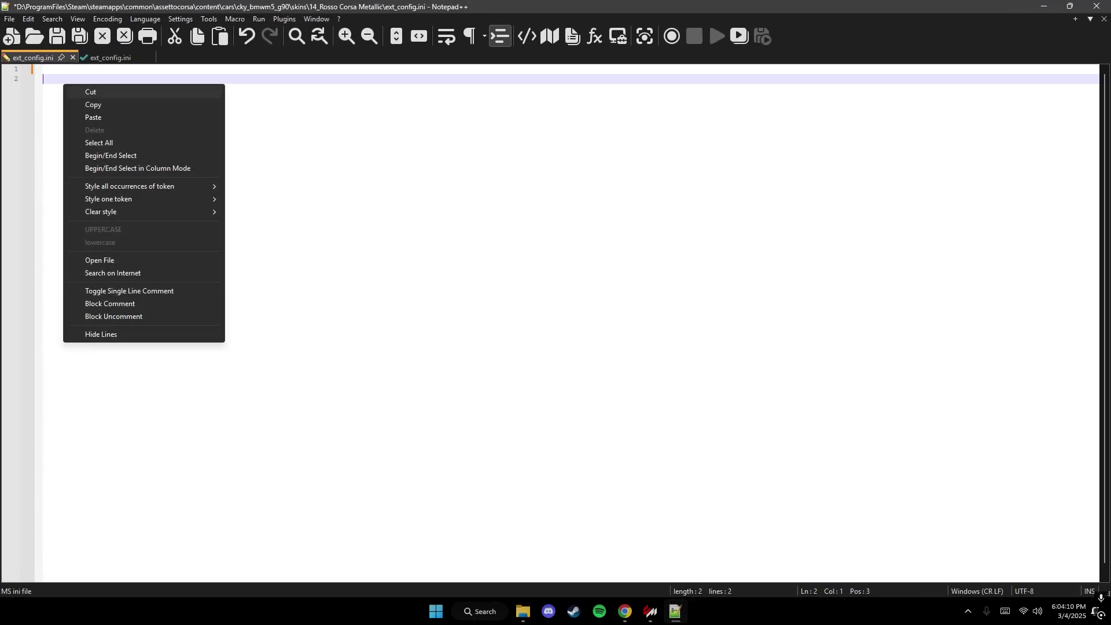
left_click(92, 117)
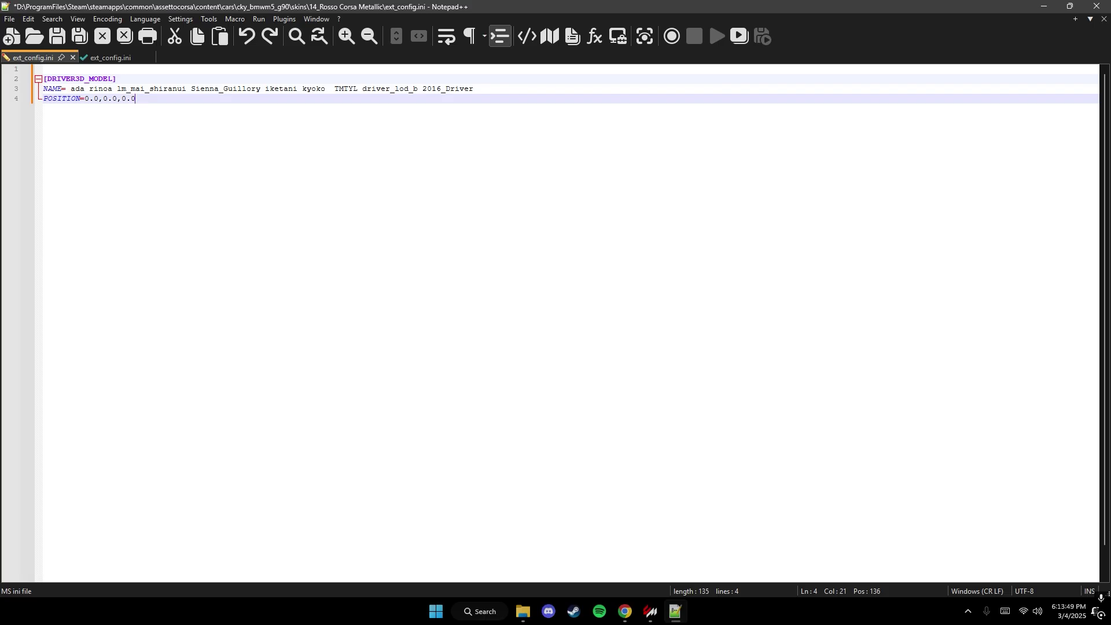
left_click_drag(135, 98, 51, 79)
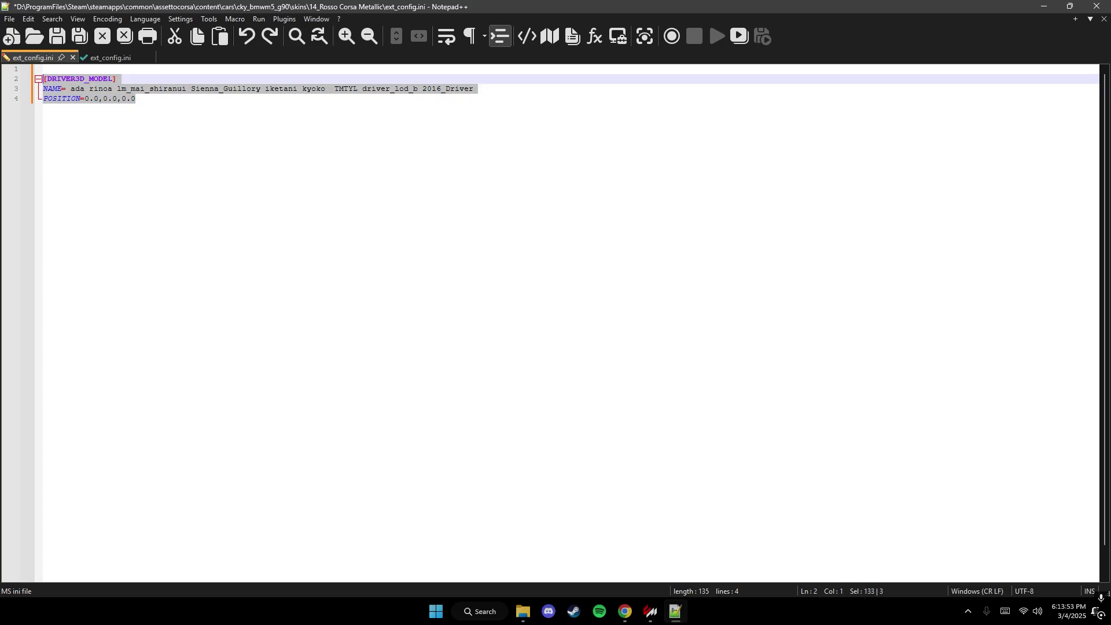
left_click(135, 98)
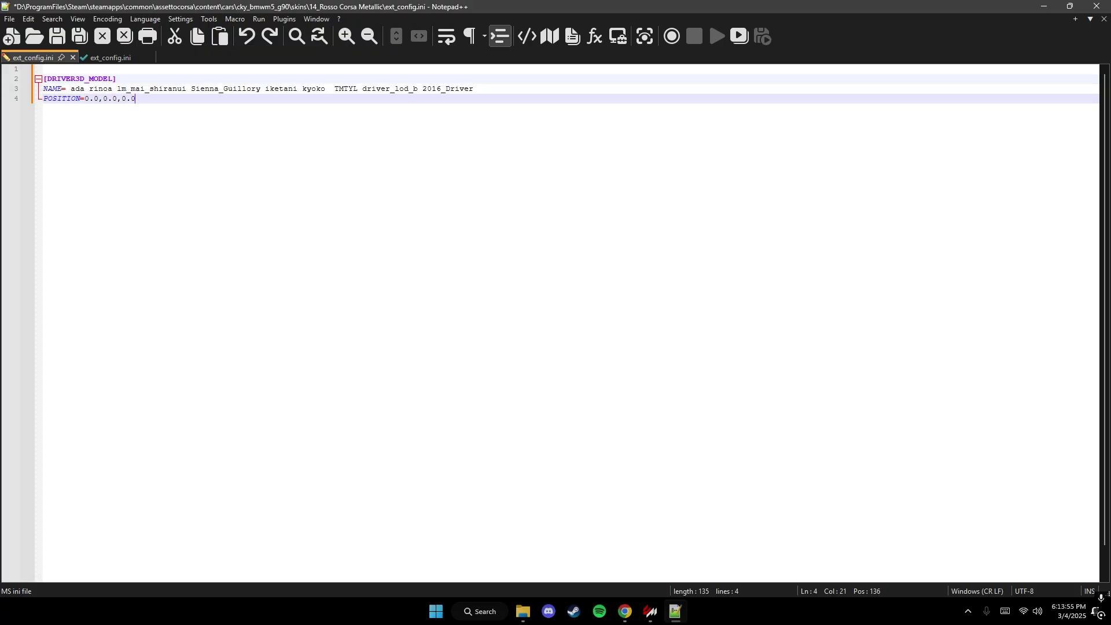
Remove the leading space and all other driver names from the NAME line so it reads NAME=ada
left_click(70, 88)
key("BackSpace")
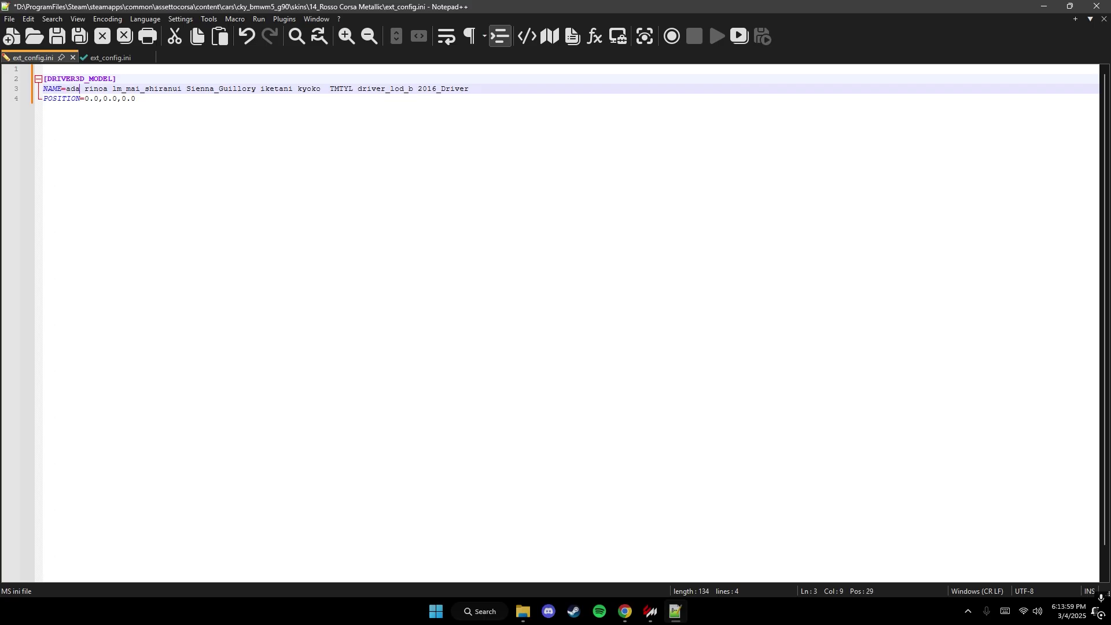
key("shift+Right")
key("shift+Right")
key("shift+Right")
key("shift+Right")
key("shift+Right")
key("shift+Right")
key("shift+Right")
key("shift+Right")
key("shift+Right")
key("shift+Right")
key("shift+Right")
key("shift+Right")
key("shift+Right")
key("shift+Right")
key("shift+Right")
key("shift+Right")
key("shift+Right")
key("shift+Right")
key("shift+Right")
key("shift+Right")
left_click(136, 99)
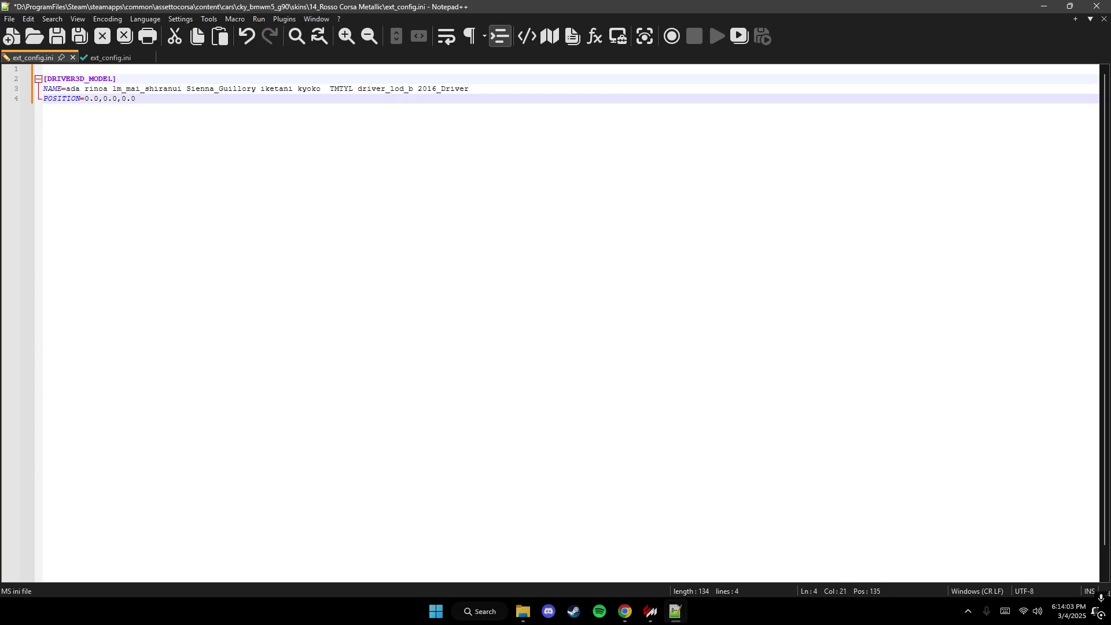
left_click_drag(79, 89, 469, 89)
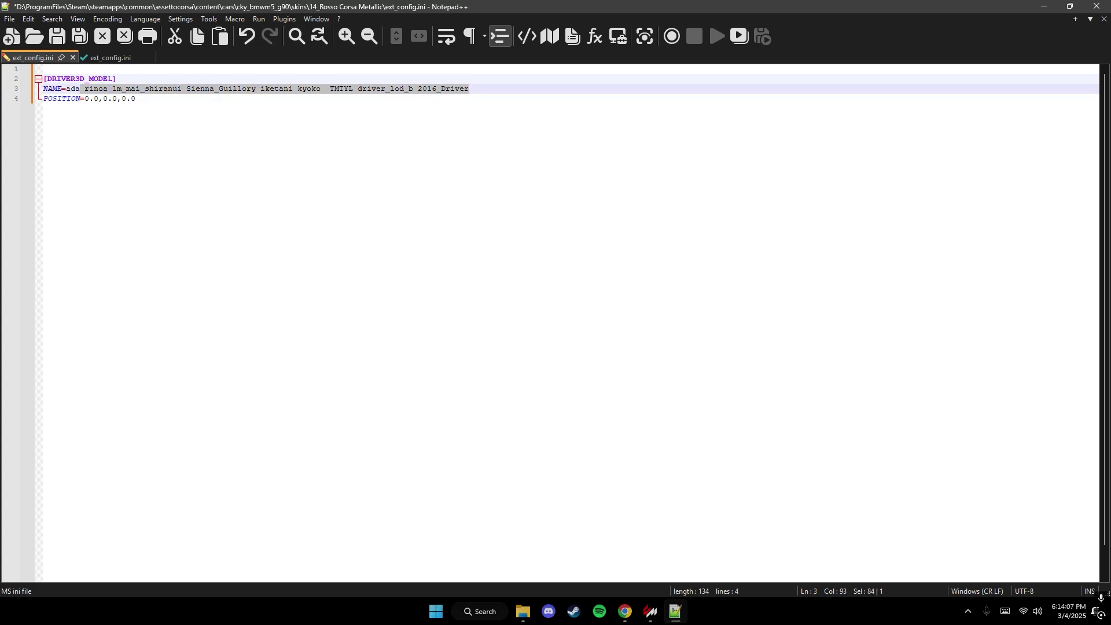
key("BackSpace")
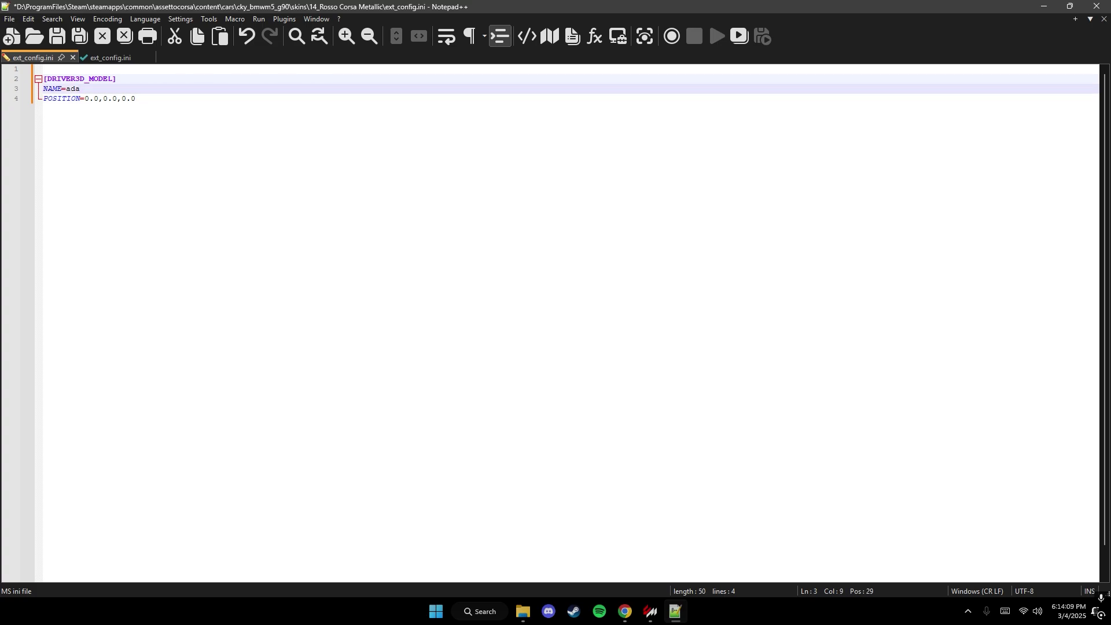
Save the edited ext_config.ini and minimize the editor
left_click(9, 18)
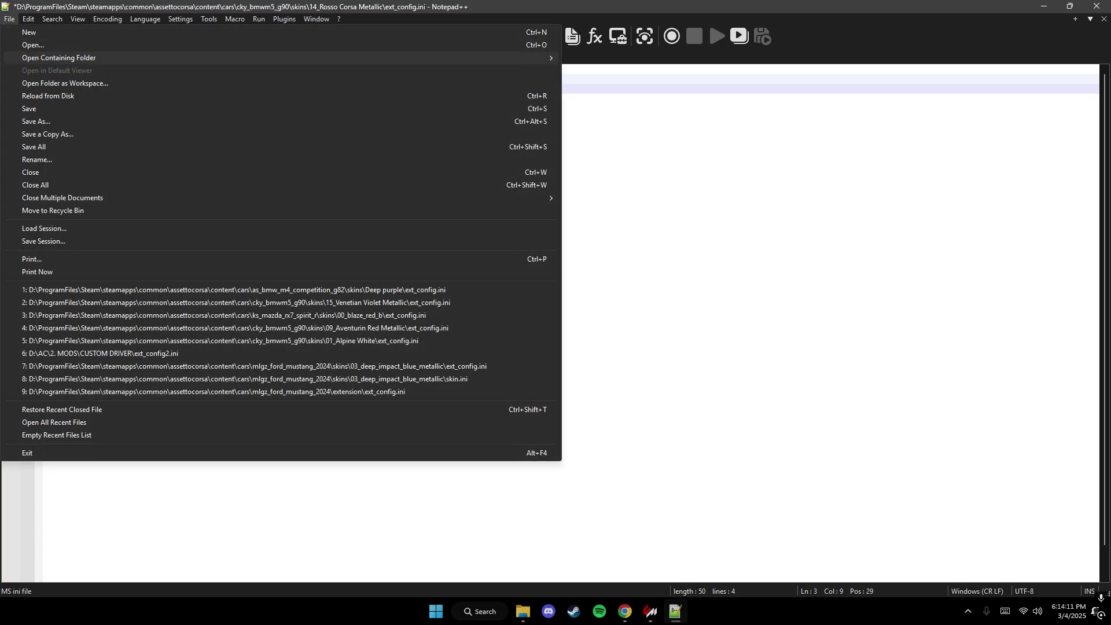
left_click(28, 108)
left_click(136, 98)
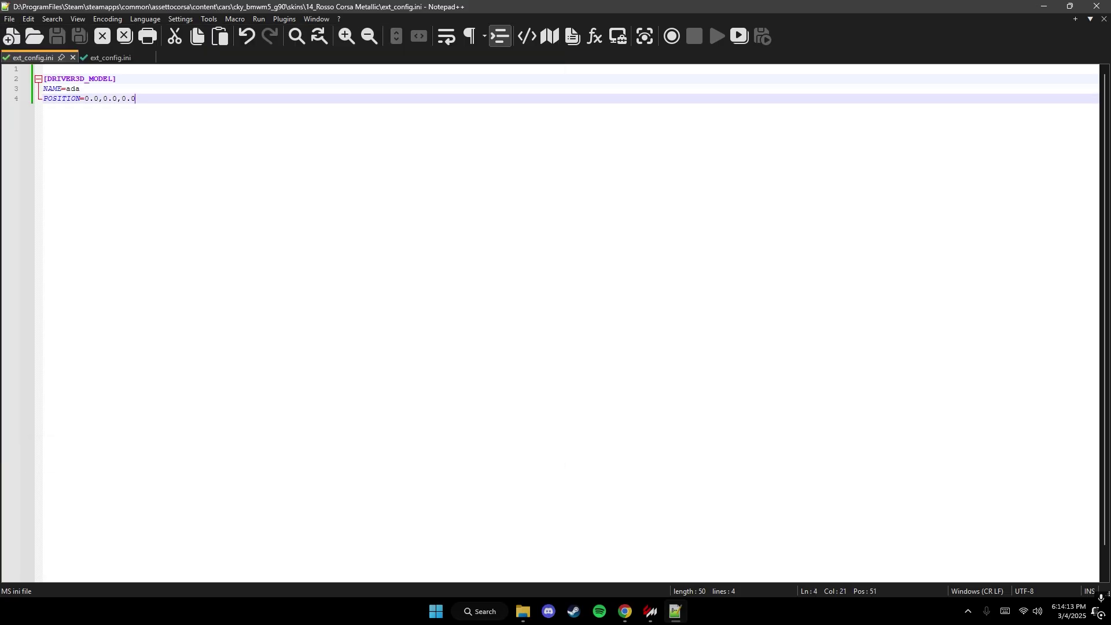
left_click(1043, 6)
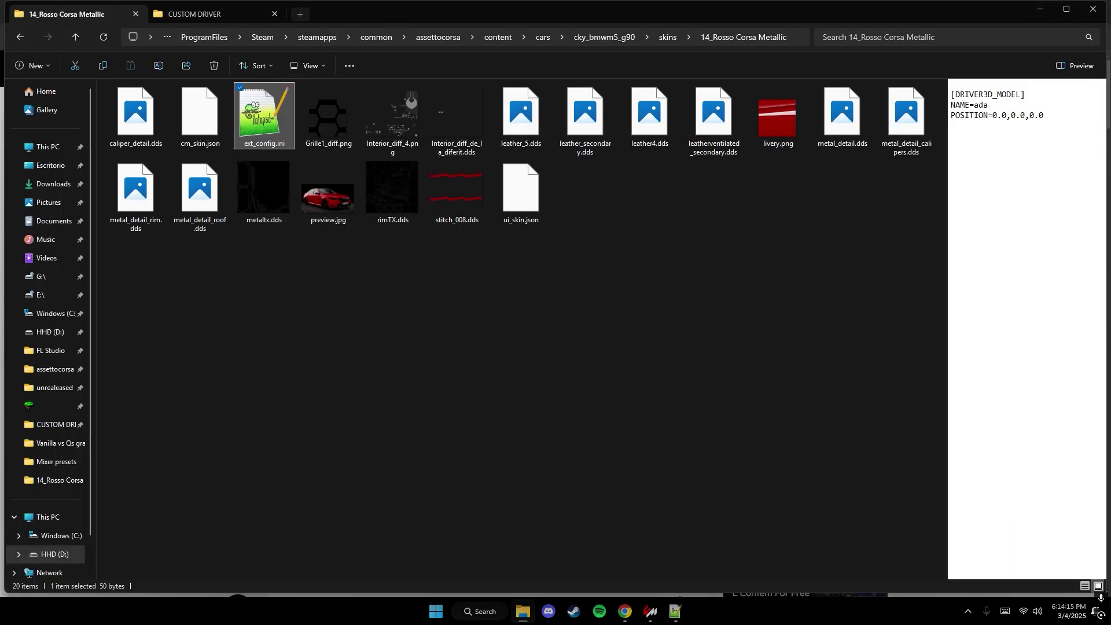
Open the assettocorsa content\driver folder in a new File Explorer tab
left_click(300, 14)
left_click(55, 369)
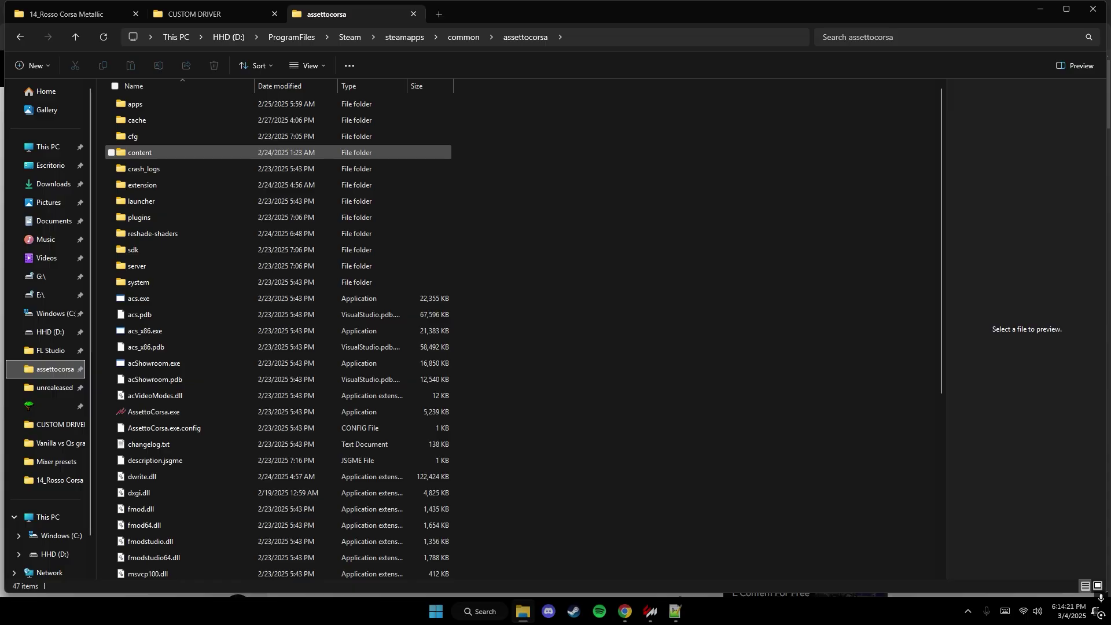
double_click(139, 152)
left_click(137, 152)
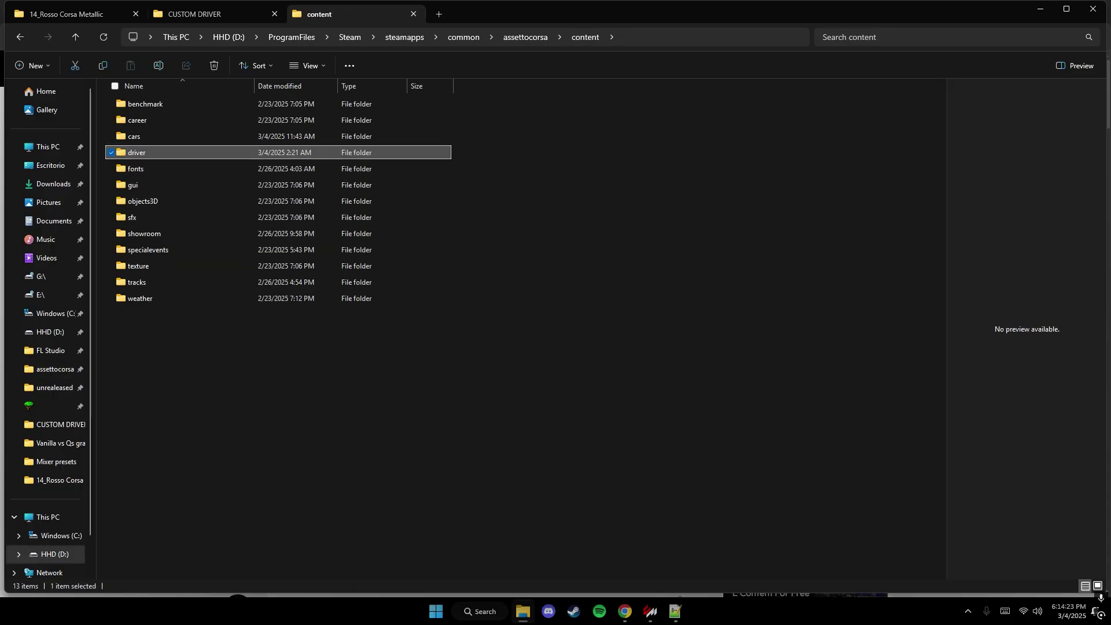
double_click(136, 152)
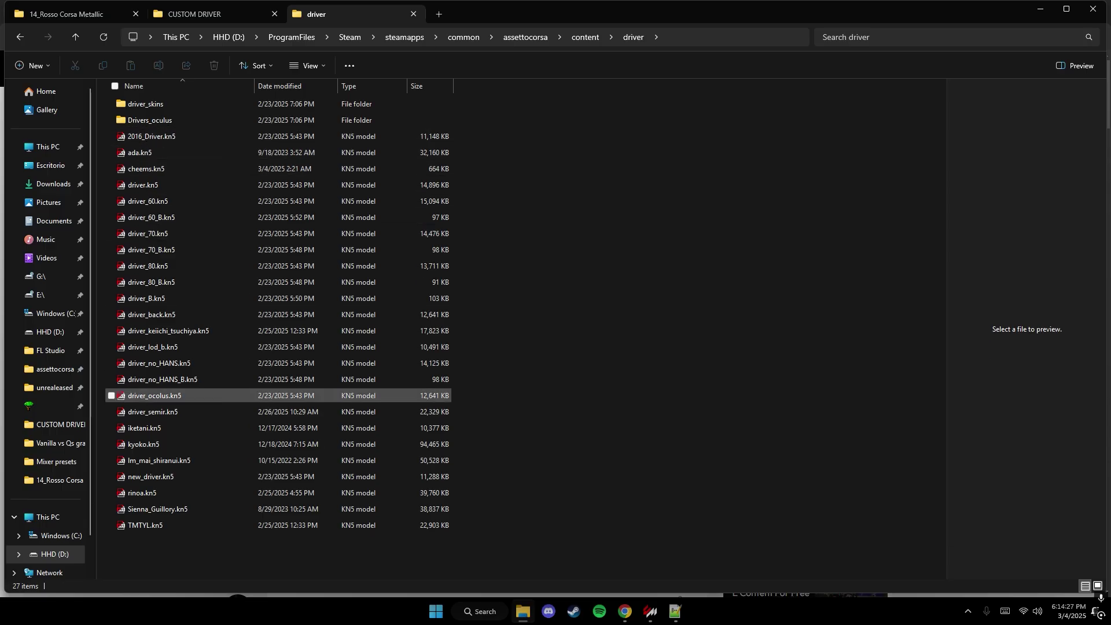
Examine the KN5 driver model files in the driver folder to identify the names usable in the config's NAME line
left_click_drag(177, 545, 249, 143)
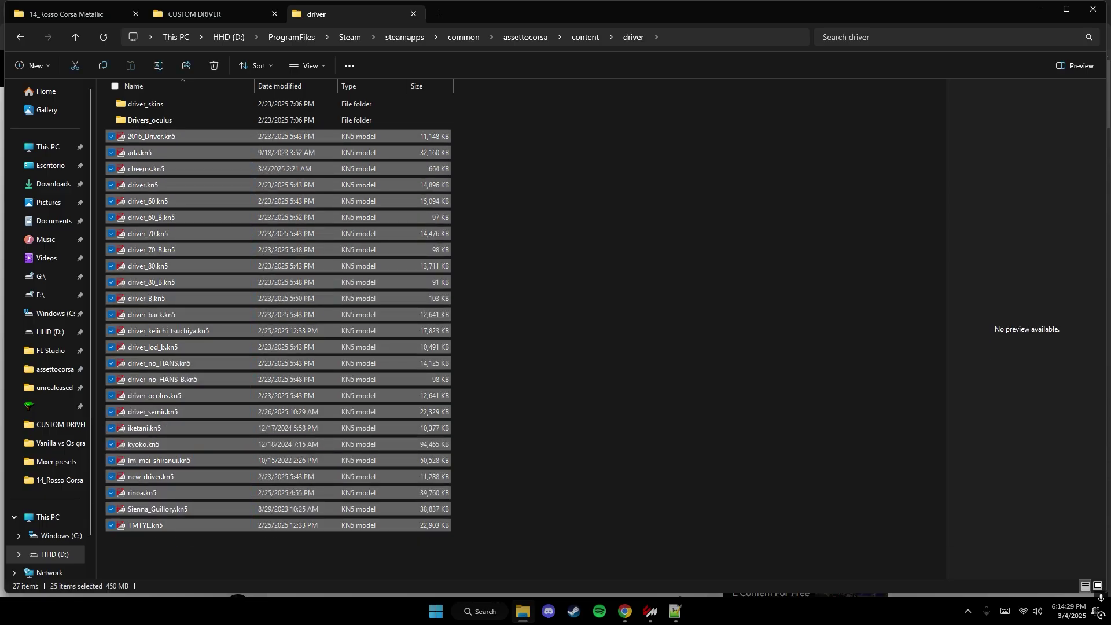
left_click_drag(151, 557, 214, 139)
left_click(492, 201)
left_click(173, 169)
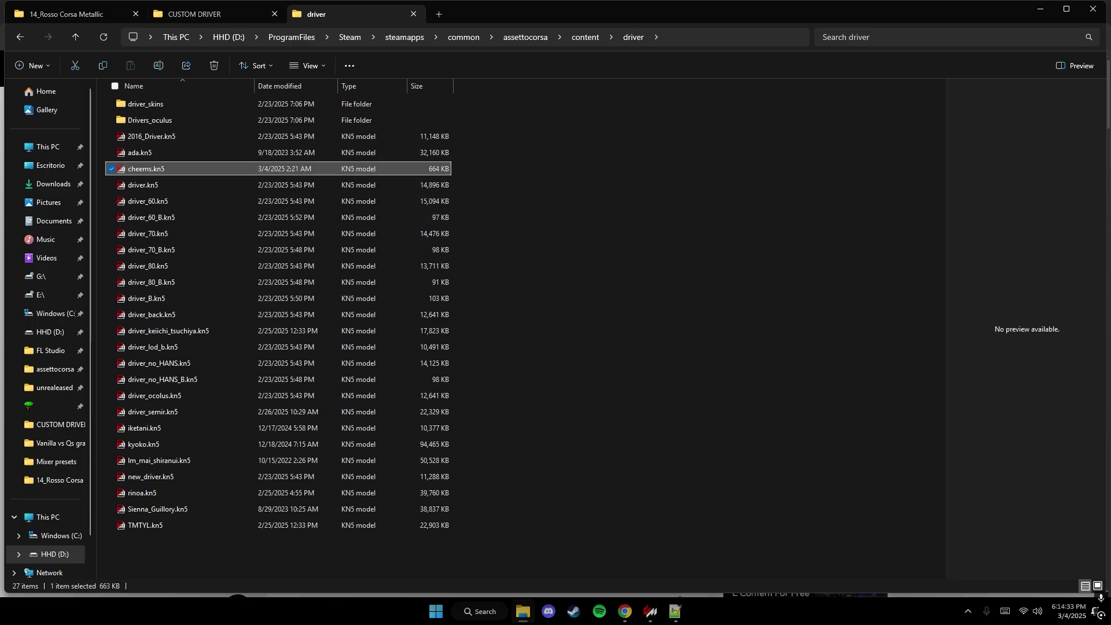
left_click(492, 201)
key("alt+Tab")
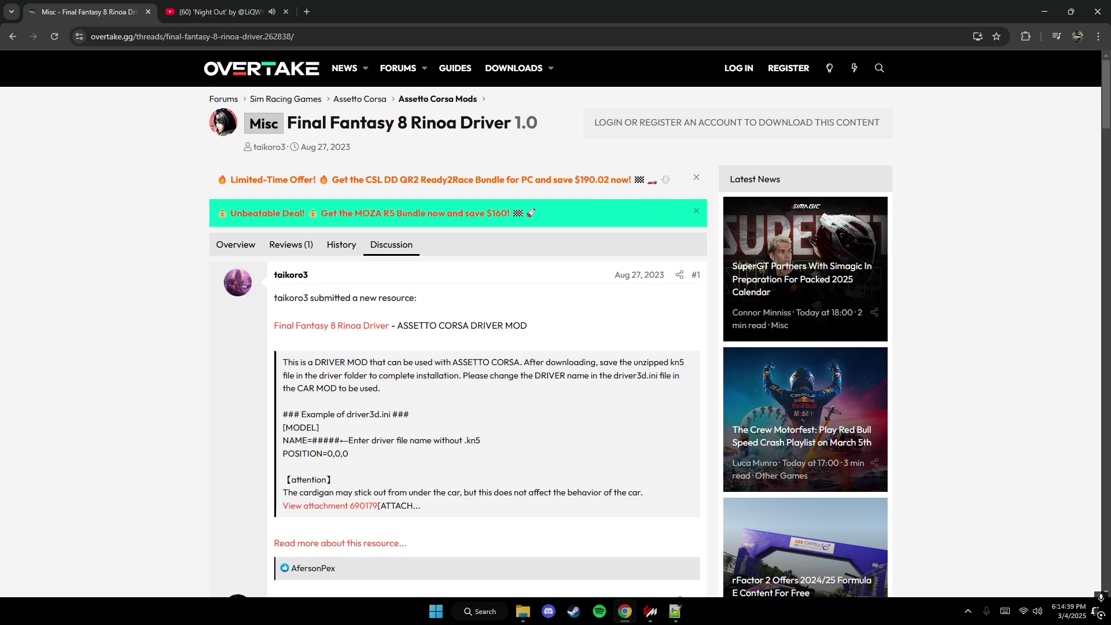
key("alt+Tab")
left_click(162, 379)
left_click(141, 492)
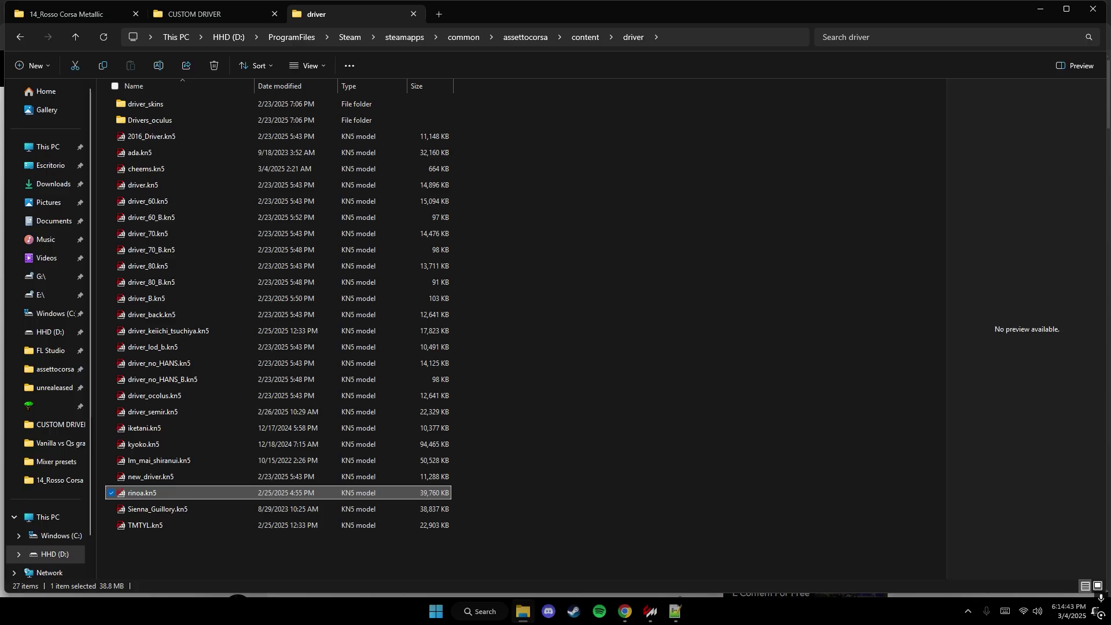
Reopen the Rosso Corsa Metallic skin's ext_config.ini, review its NAME and POSITION lines, and close Notepad++
left_click(66, 14)
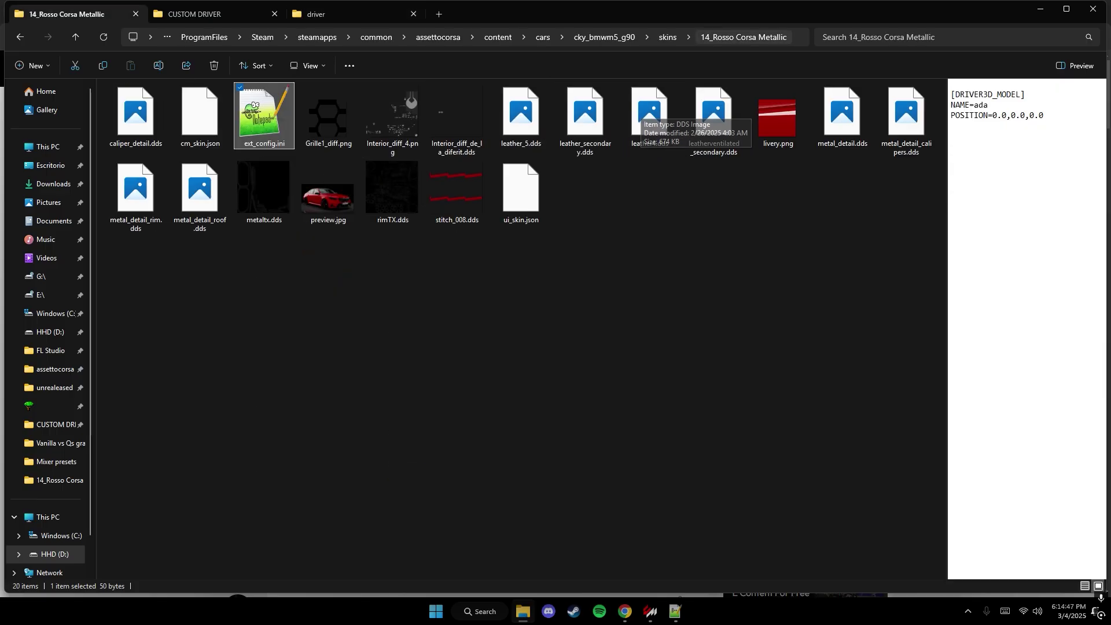
double_click(263, 116)
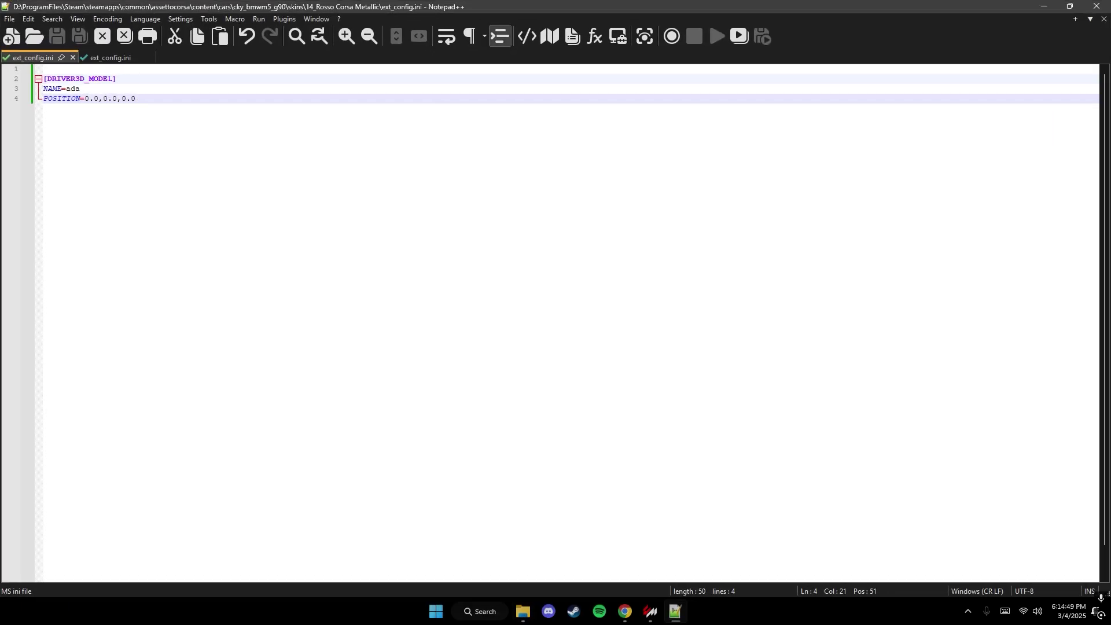
key("shift+Up")
key("shift+Up")
key("shift+Home")
left_click(80, 89)
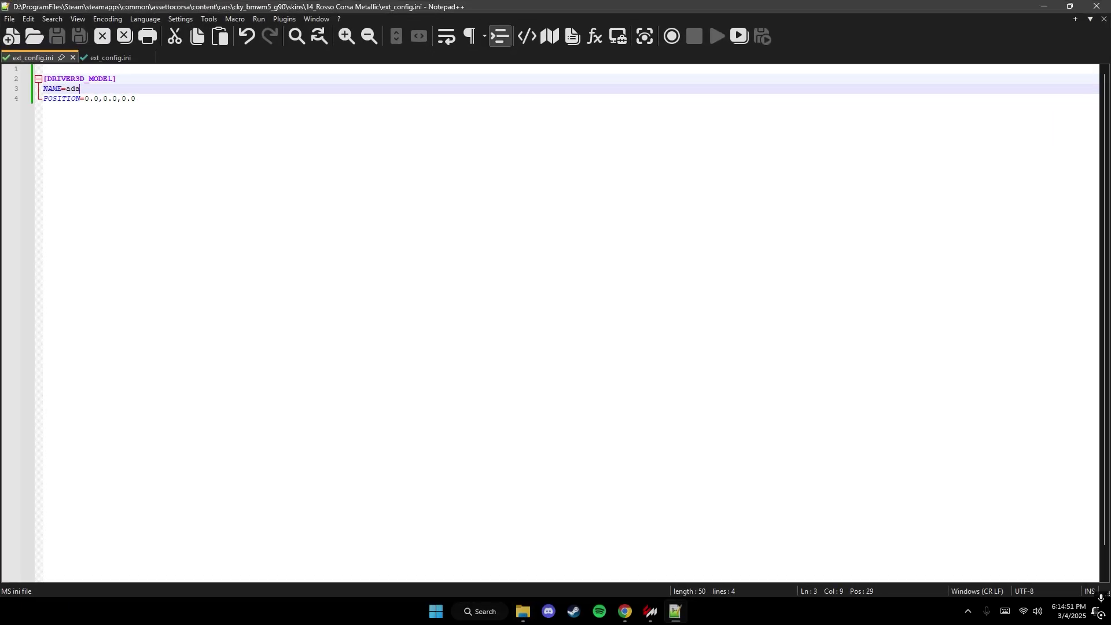
double_click(72, 88)
left_click(126, 99)
left_click(8, 18)
key("Down")
key("Up")
key("Down")
key("Escape")
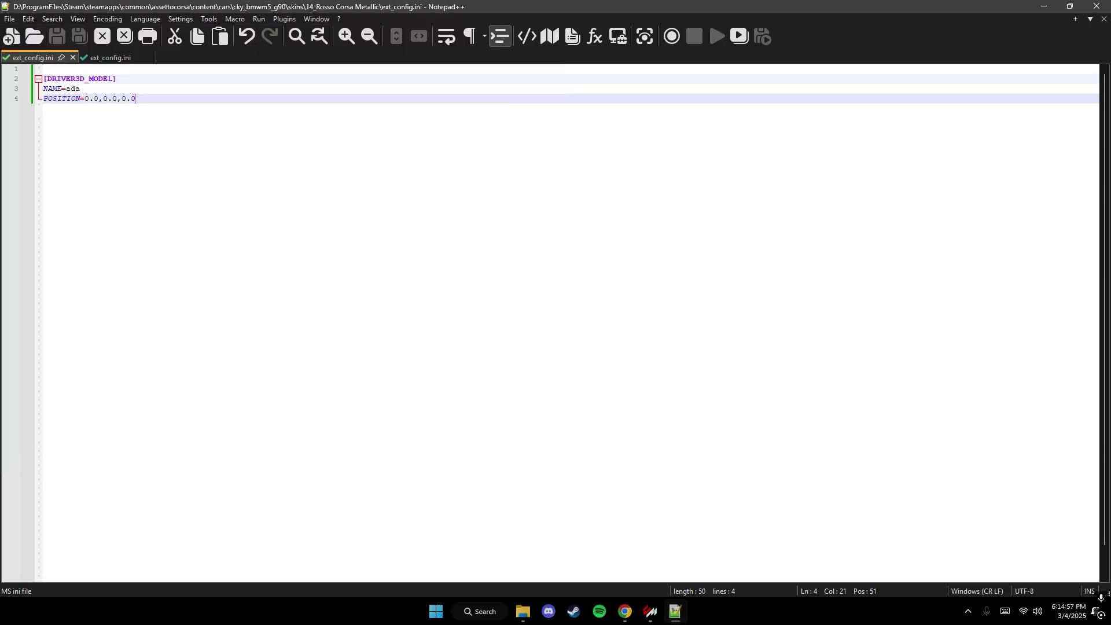
left_click(1096, 5)
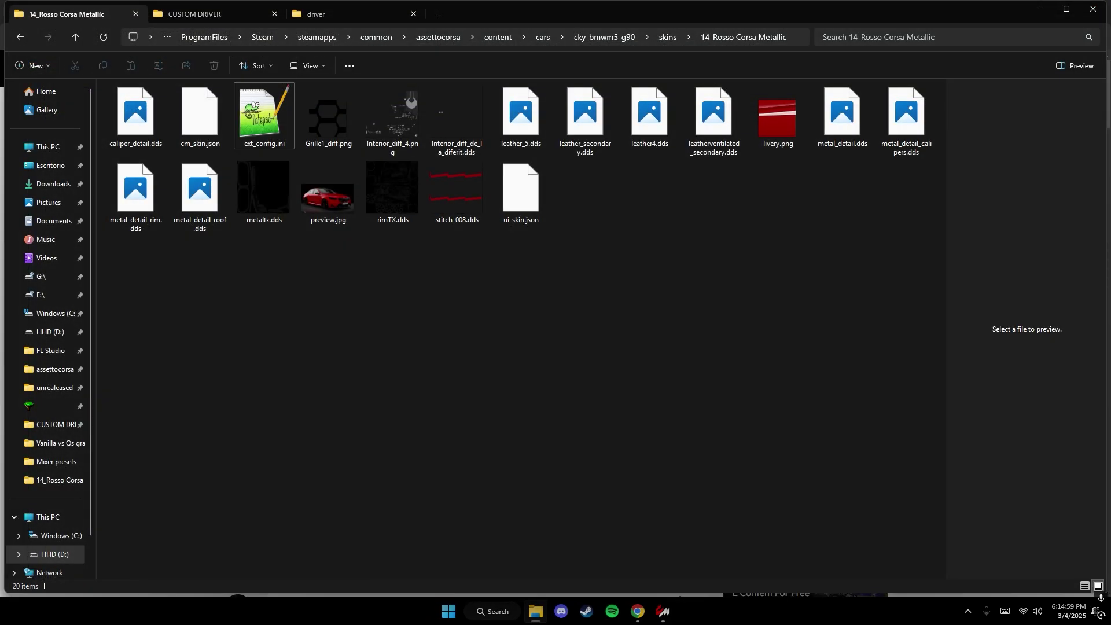
Switch to Content Manager, confirm the BMW M5 (G90) 2024 in Rosso Corsa Metallic, and start the practice session
left_click(662, 611)
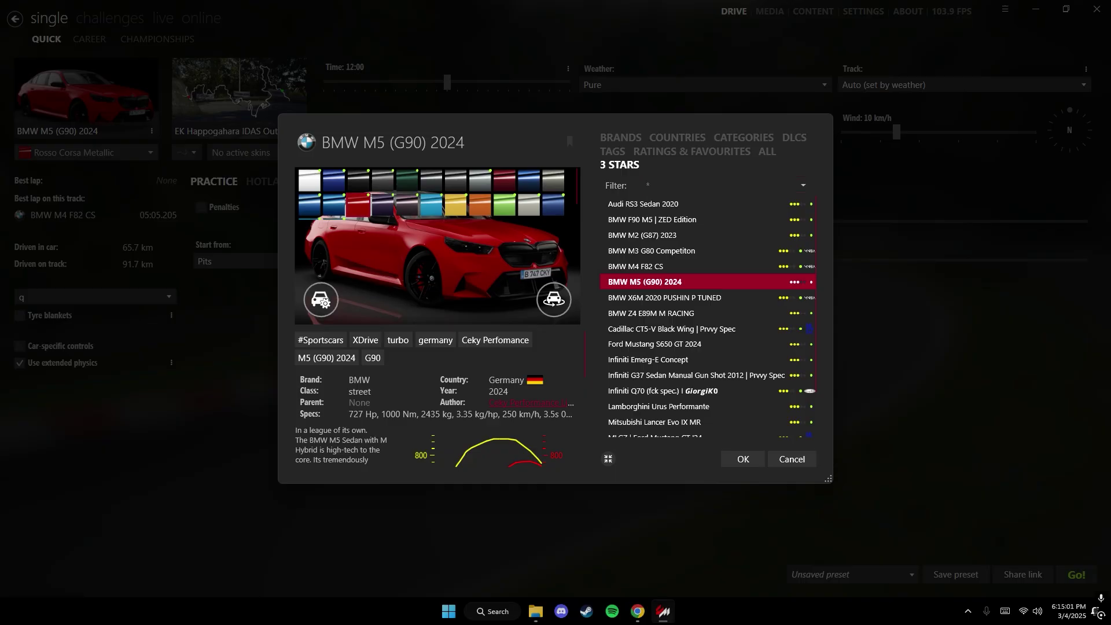
left_click(742, 458)
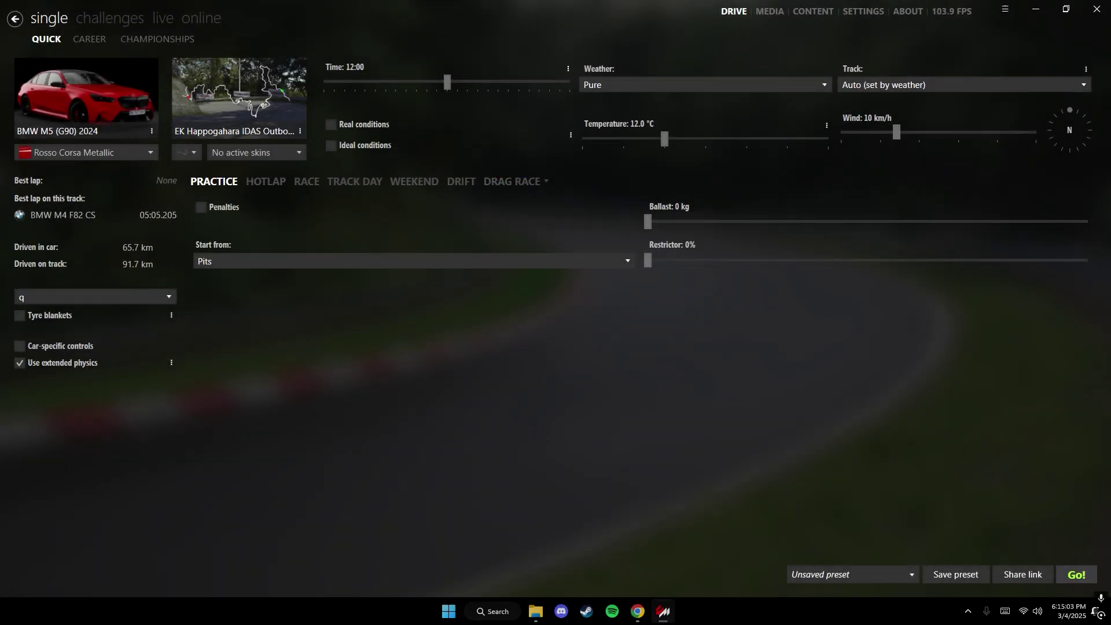
left_click(1076, 574)
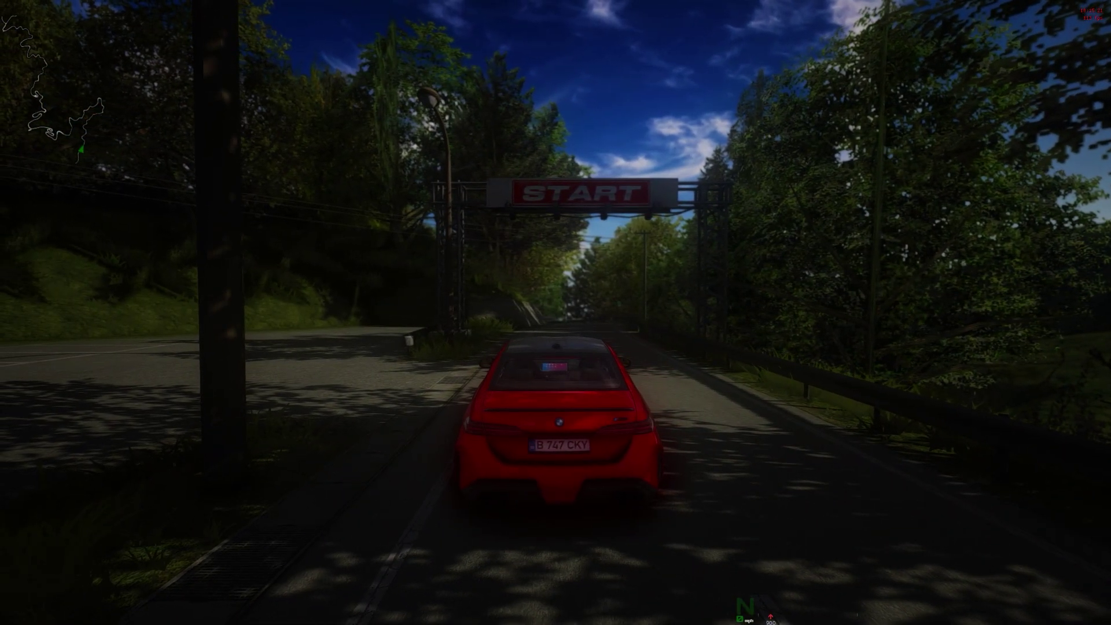
Cycle through the driving camera views to check the custom driver model in the cockpit
key("F1")
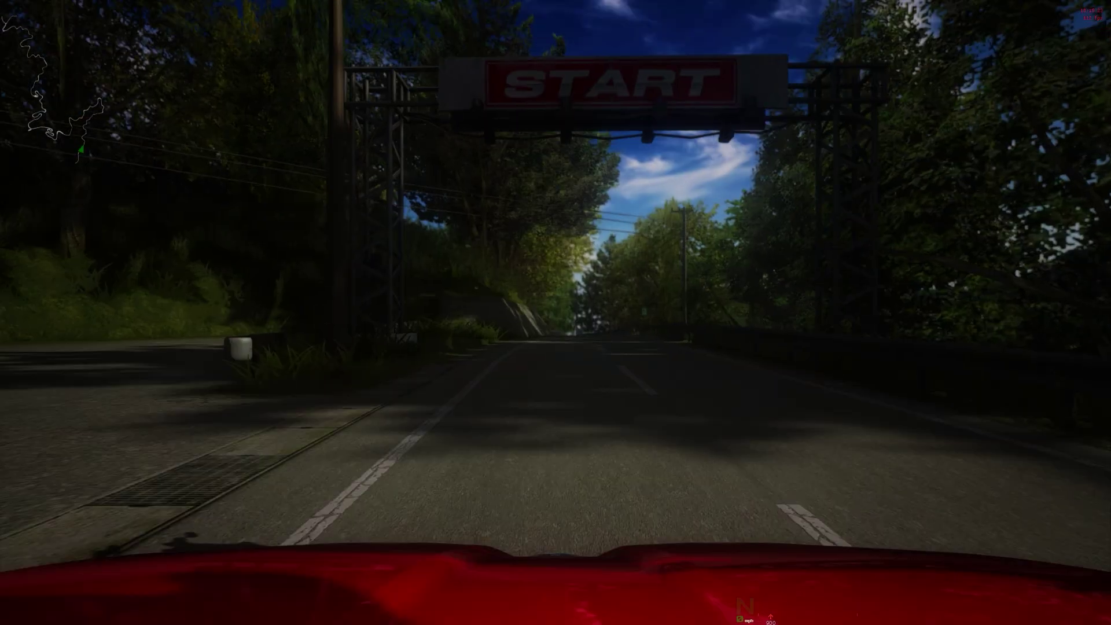
key("F1")
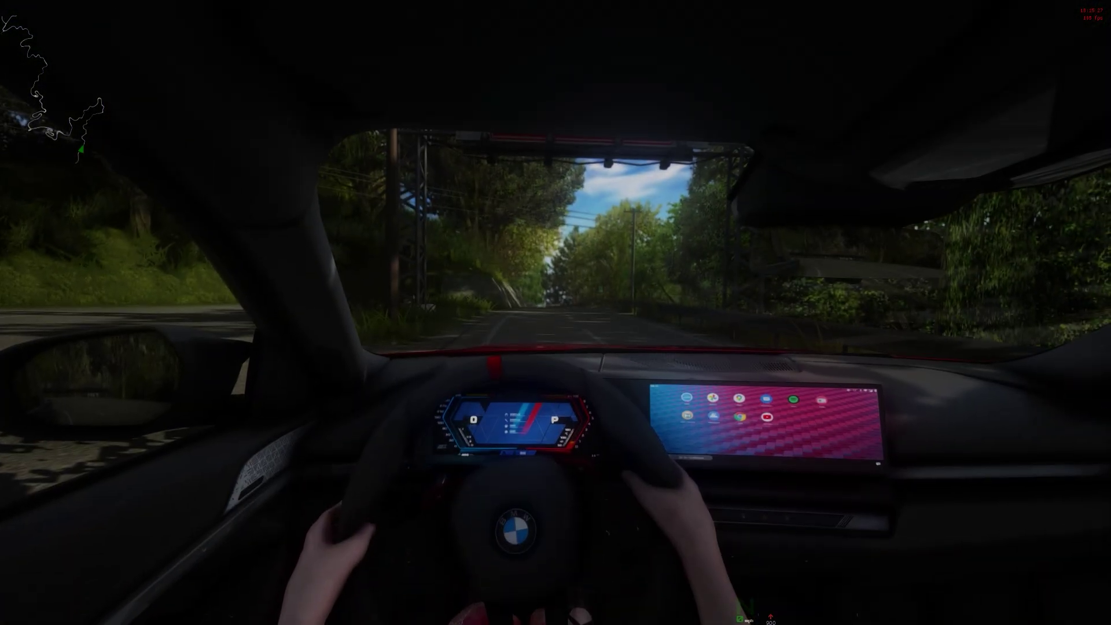
key("F1")
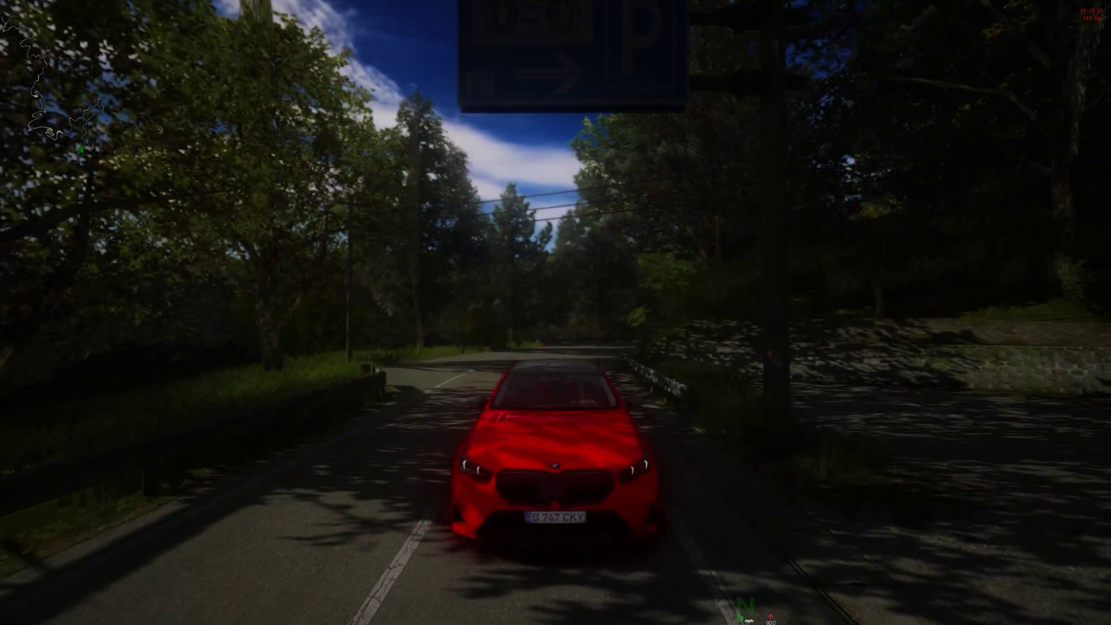
key("F1")
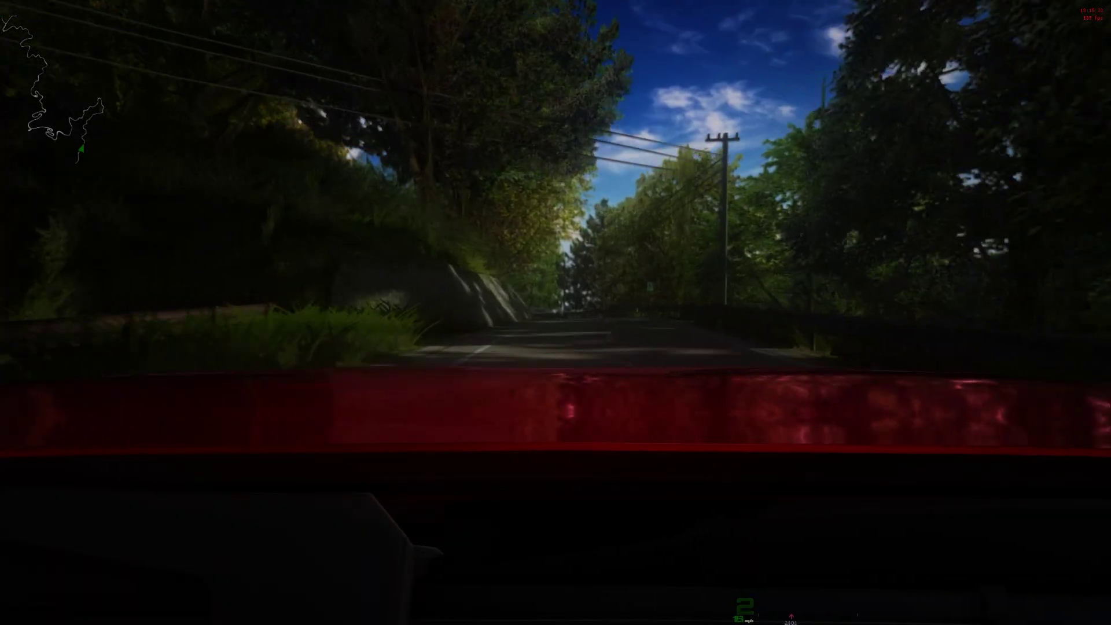
key("F1")
key("F1")
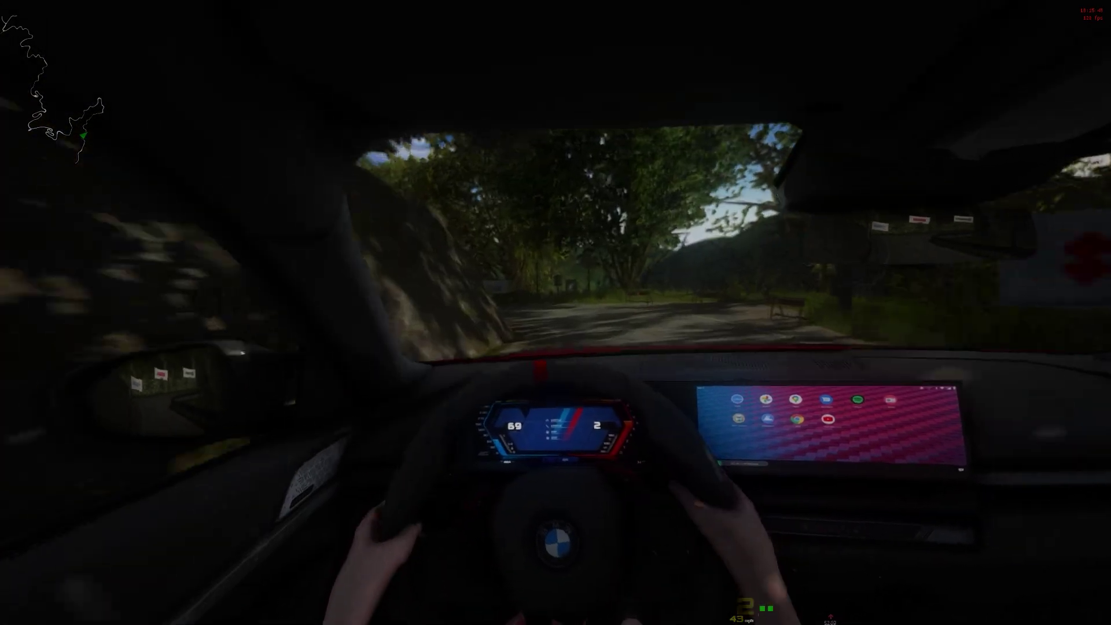
Exit the driving session and close the practice results
key("Escape")
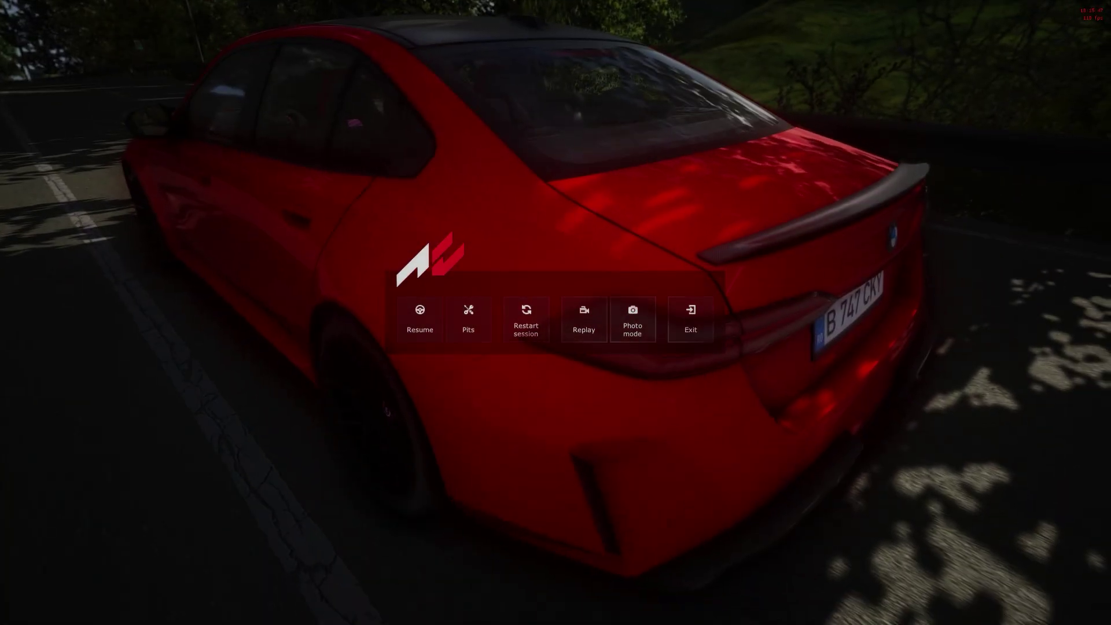
key("Return")
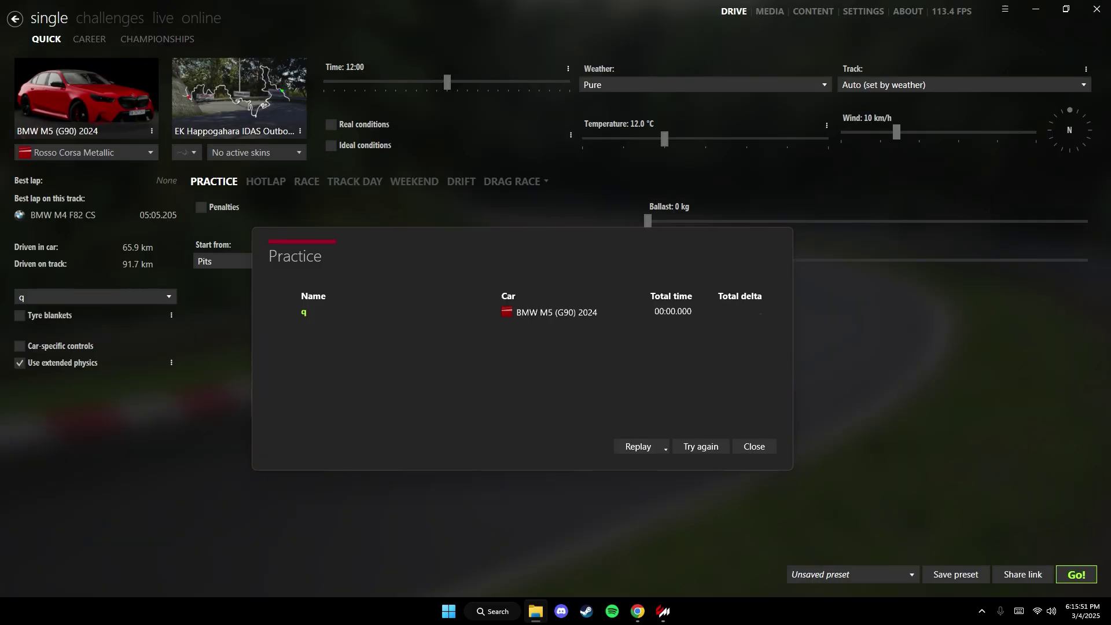
key("Escape")
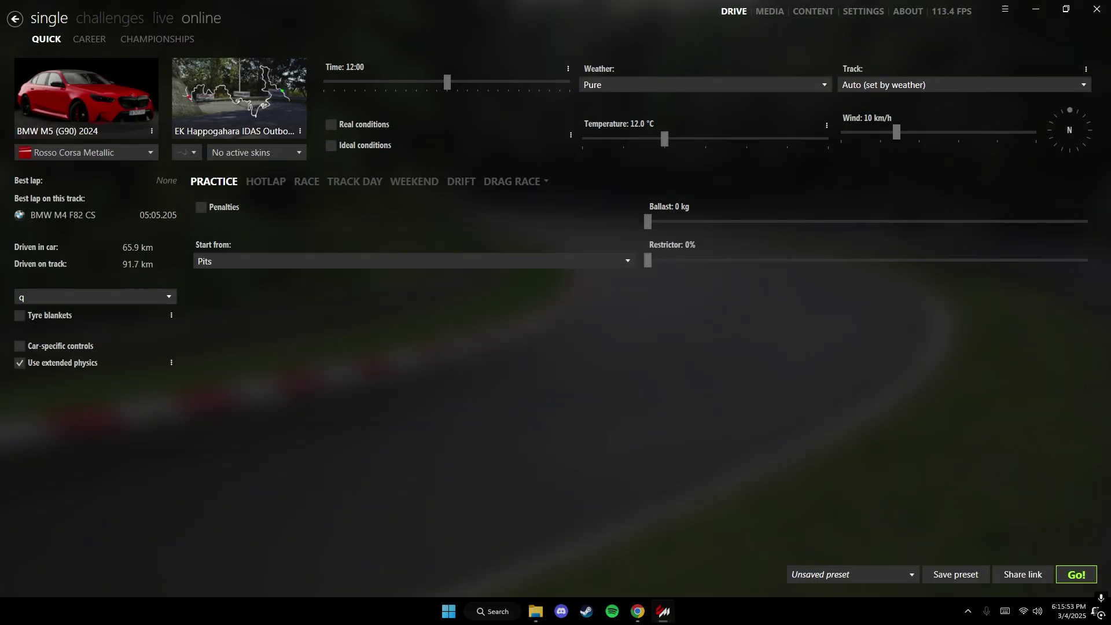
Open the skins folder of the M2 (G87) 2023 from the car list of the OTK RUSH HOUR NYC favourite online server
left_click(201, 18)
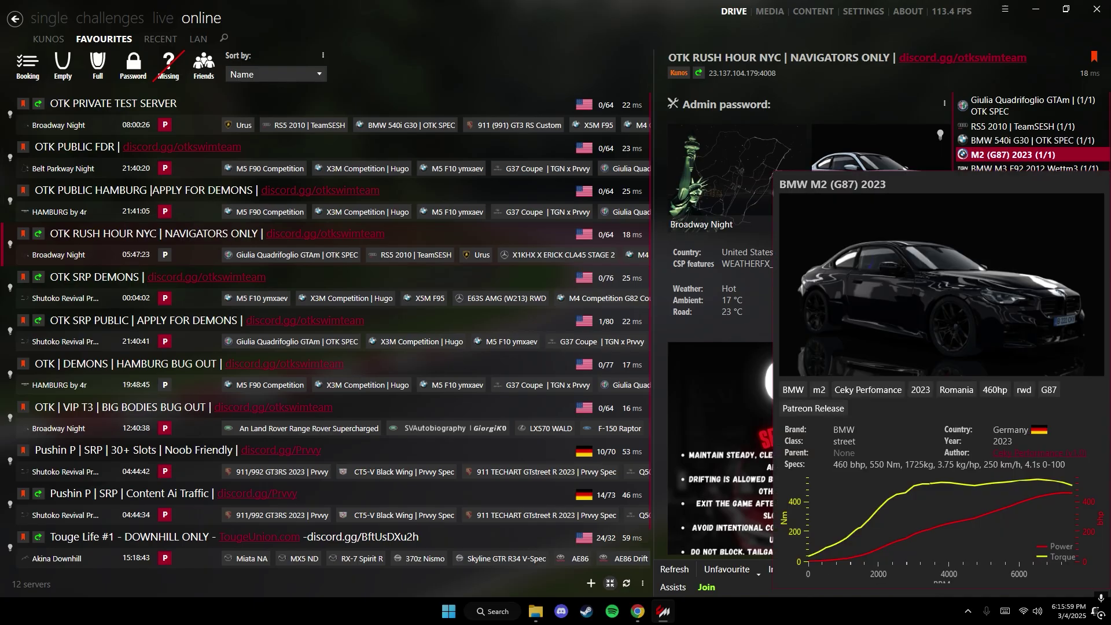
right_click(972, 152)
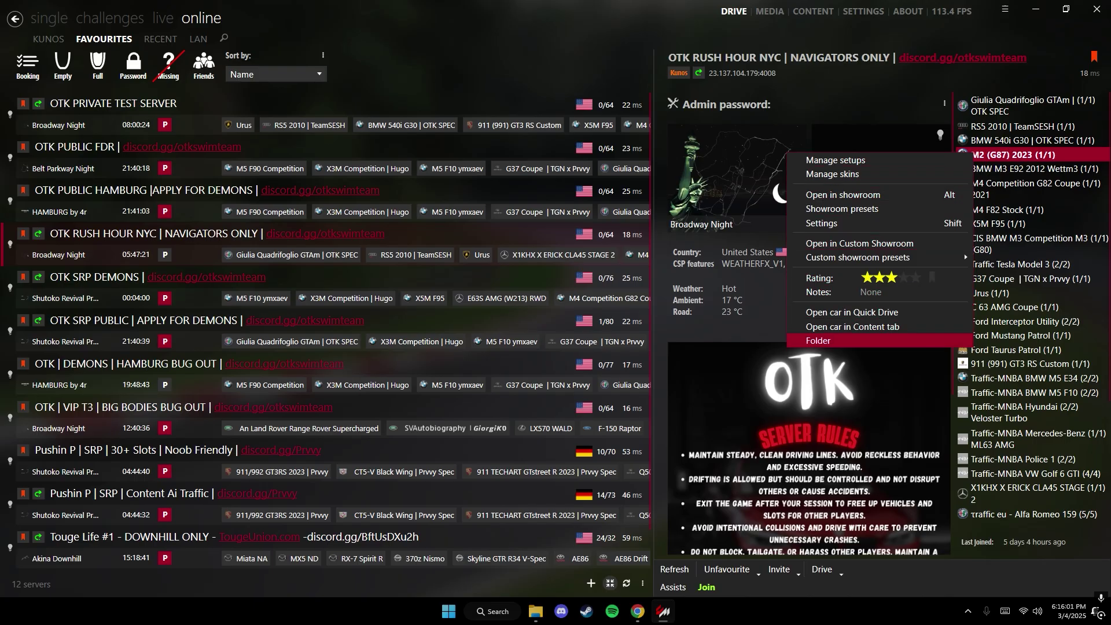
left_click(817, 340)
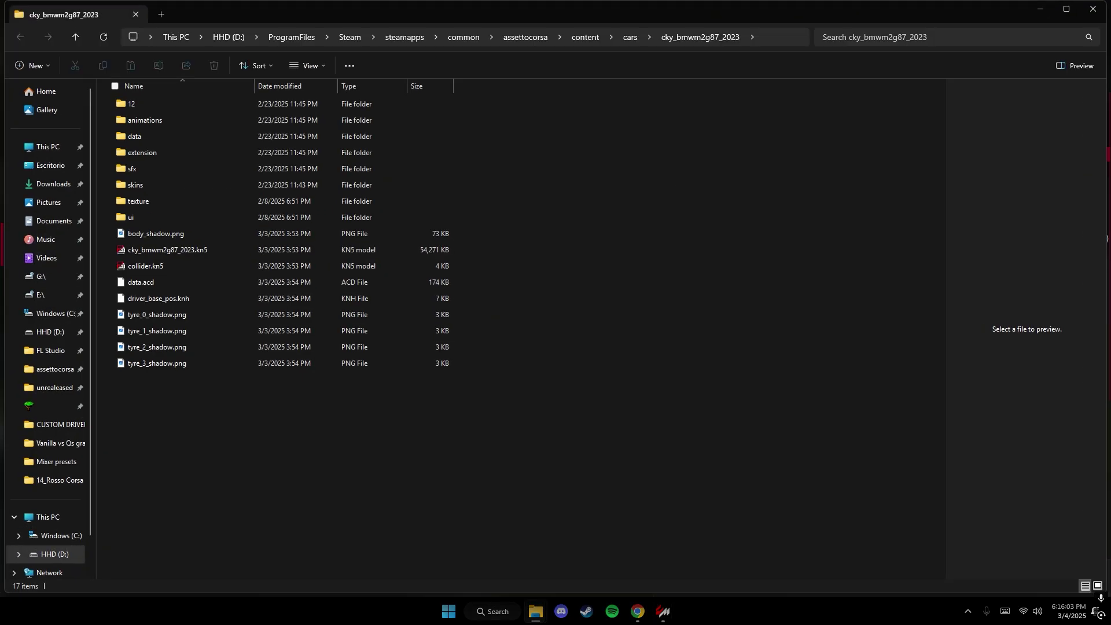
double_click(135, 184)
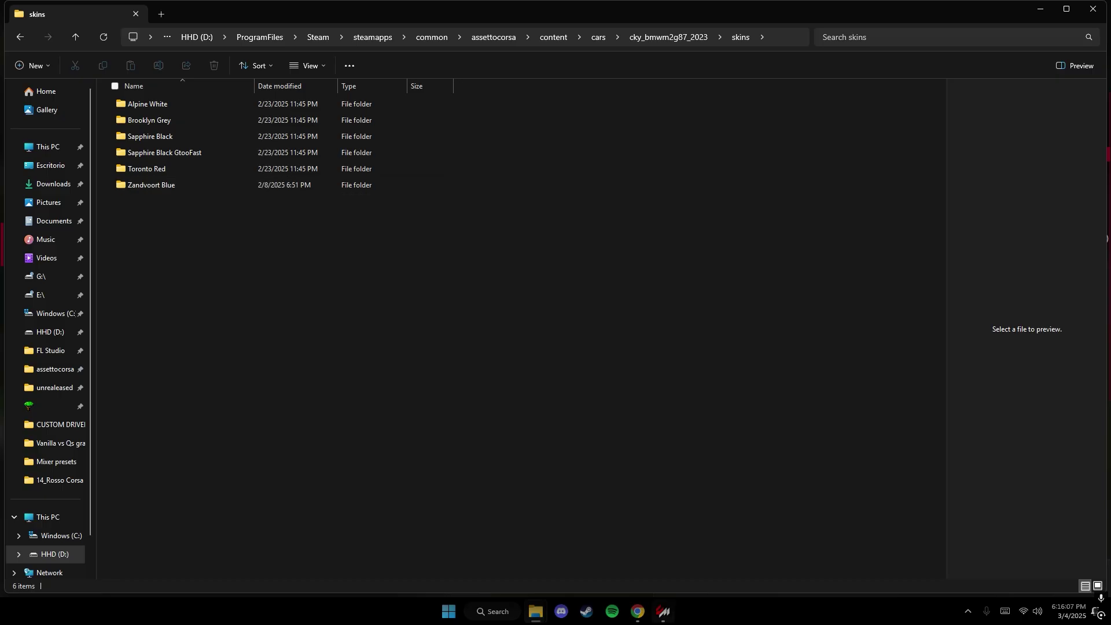
Check the M2 (G87) 2023 skin on the server page in Content Manager, and open the matching Brooklyn Grey skin folder in File Explorer
left_click(662, 612)
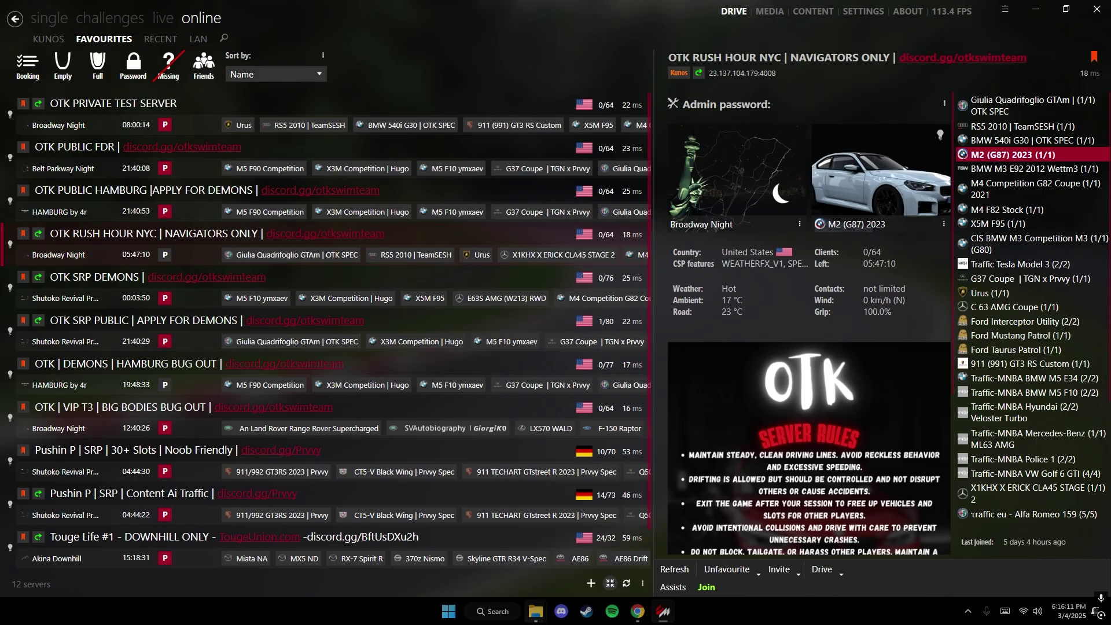
mouse_move(535, 611)
left_click(597, 546)
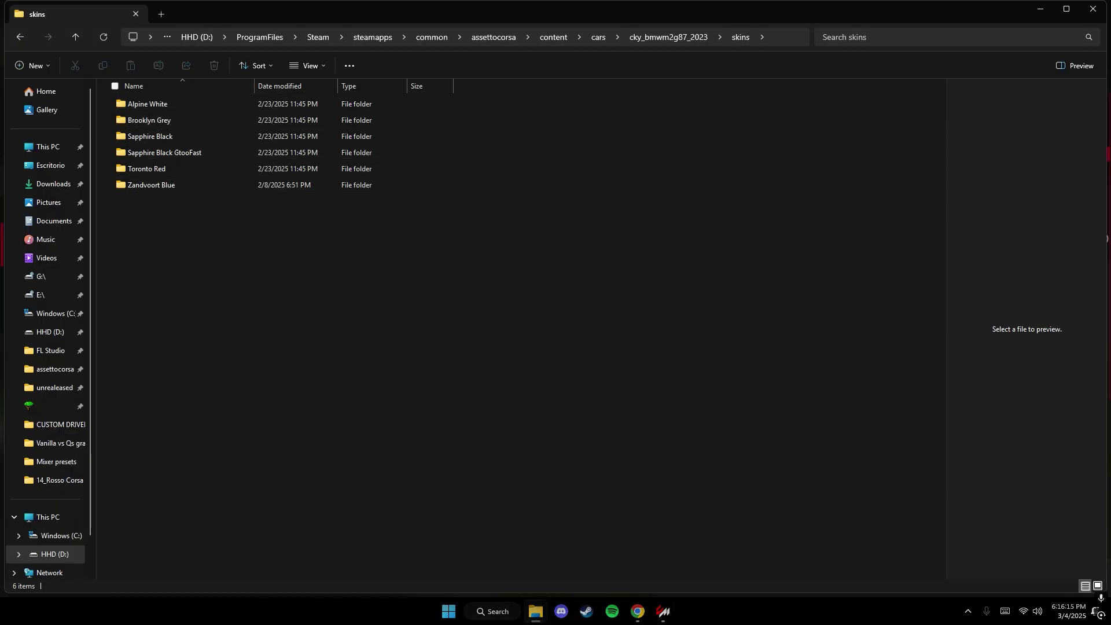
double_click(191, 120)
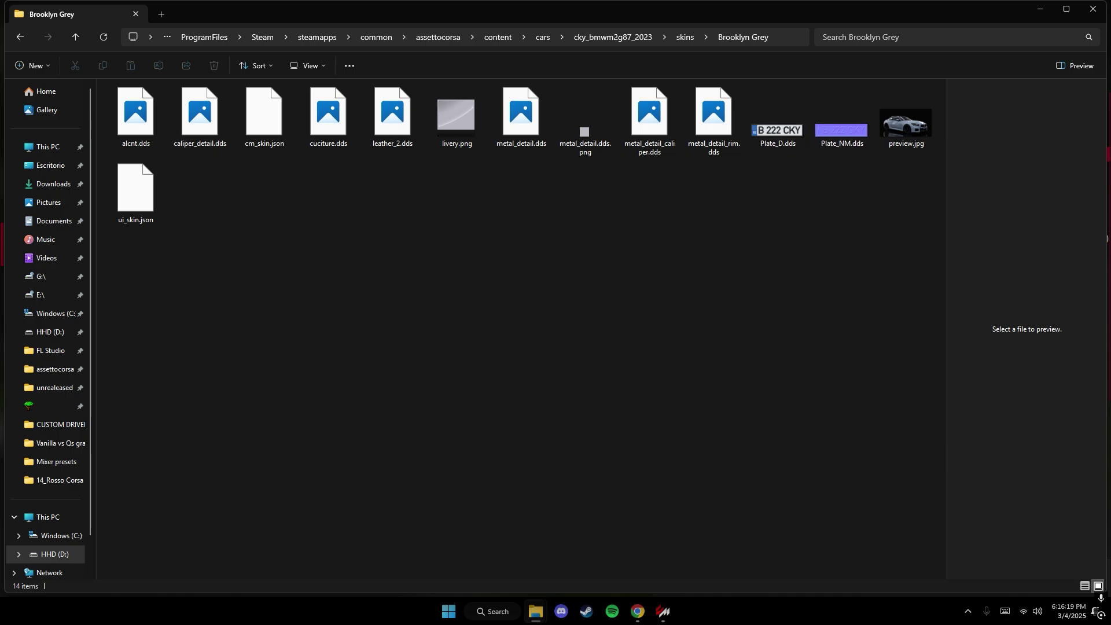
right_click(206, 198)
key("Escape")
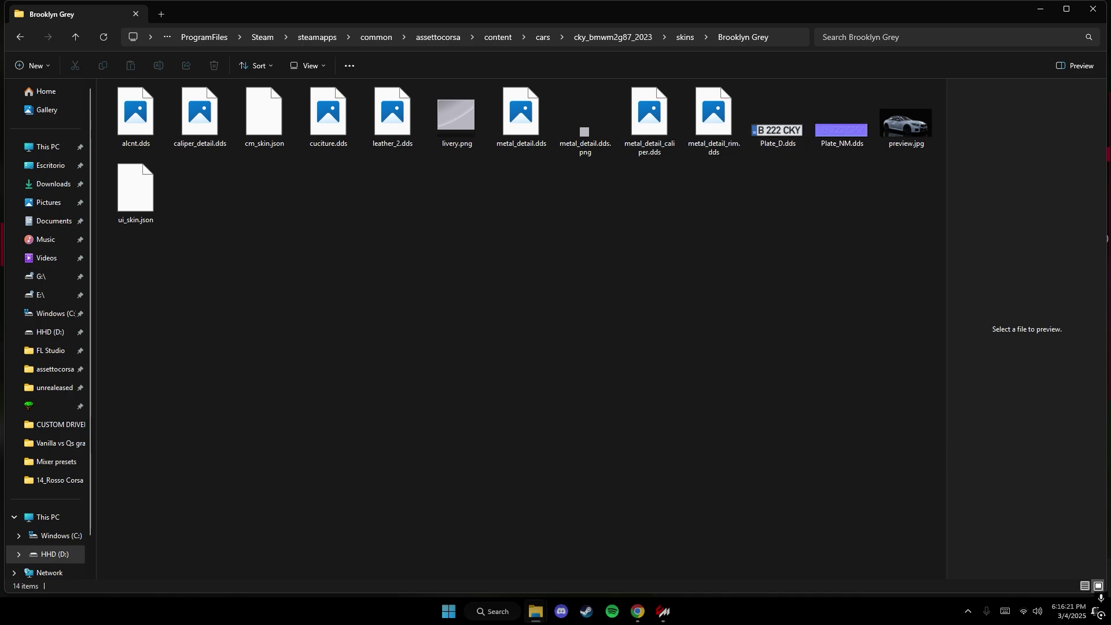